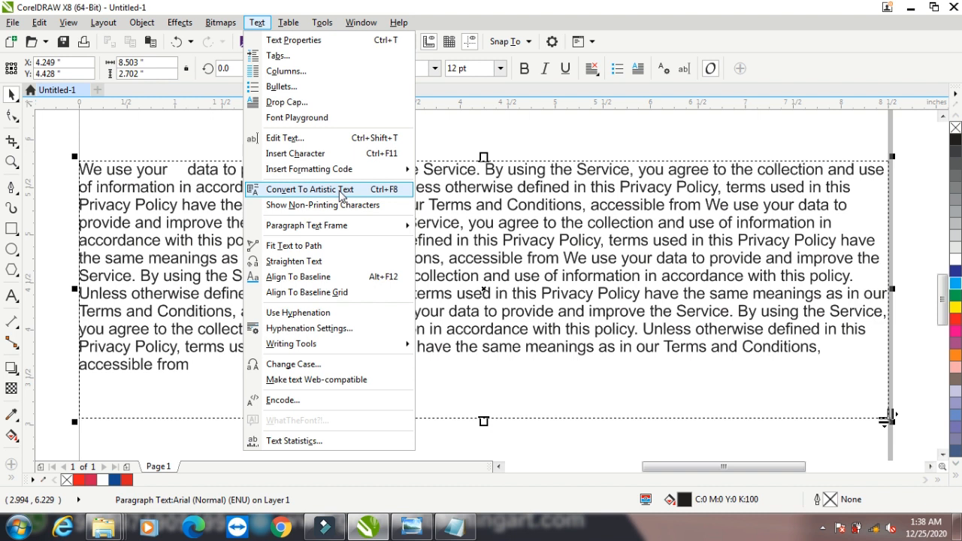
Convert the privacy-policy paragraph text on the page to artistic text.
{"action": "left_click", "coordinate": [162, 128]}
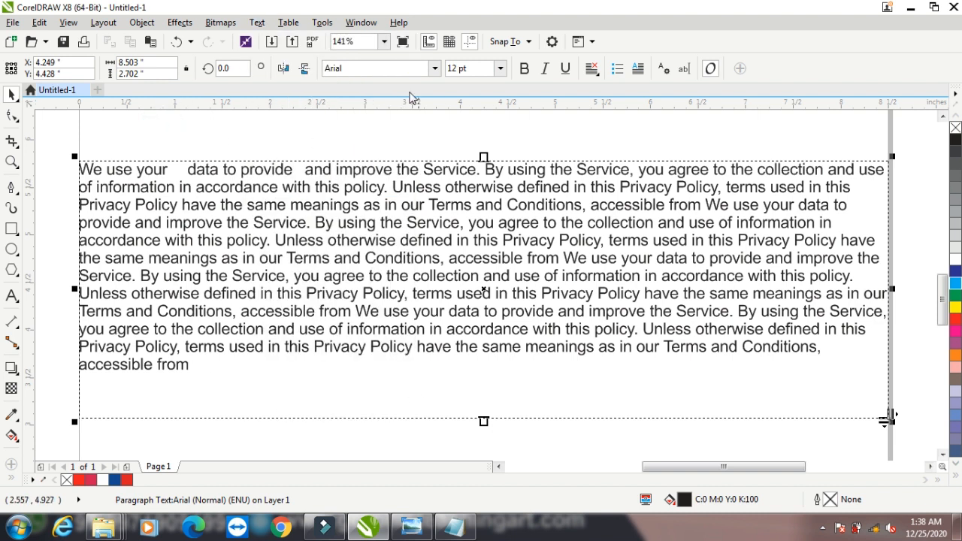
{"action": "left_click", "coordinate": [257, 22]}
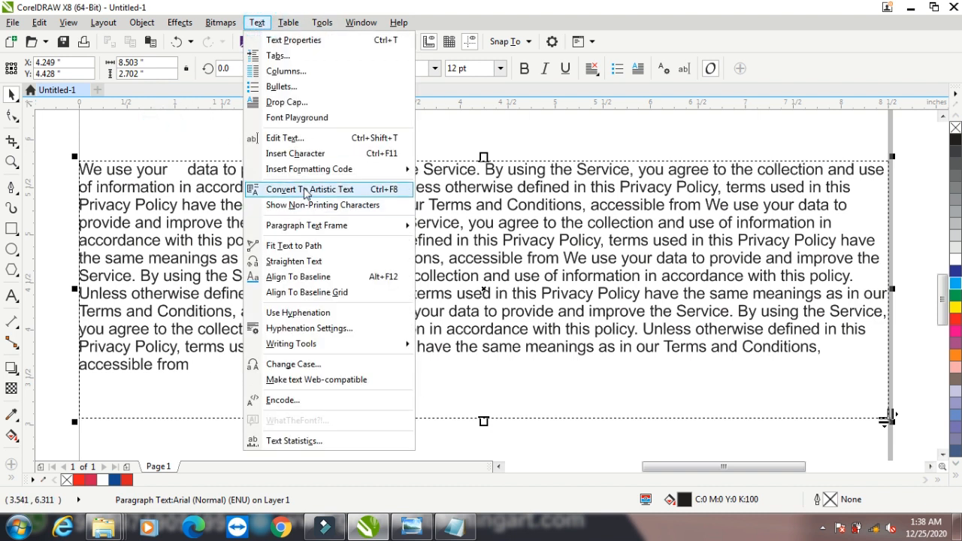
{"action": "left_click", "coordinate": [306, 190]}
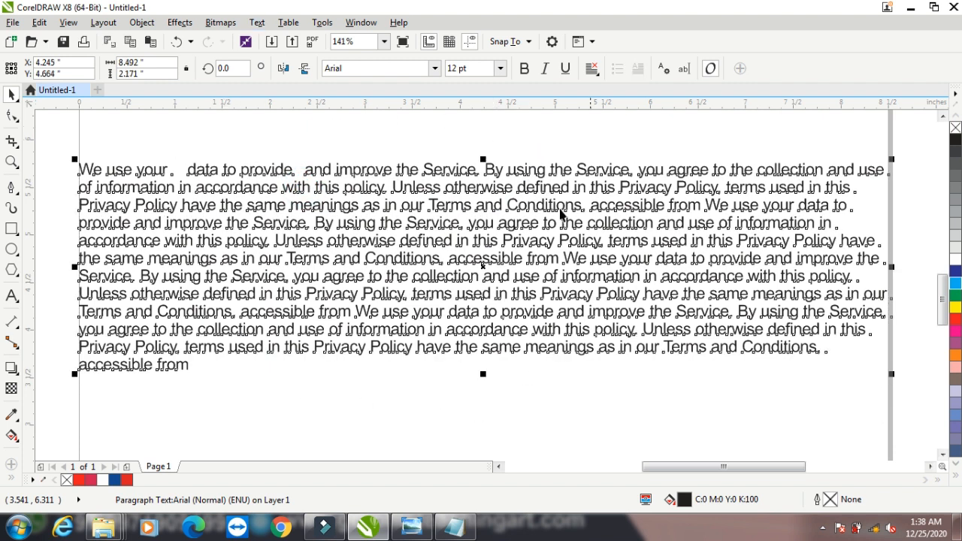
{"action": "scroll", "coordinate": [316, 293], "scroll_direction": "down", "scroll_amount": 2}
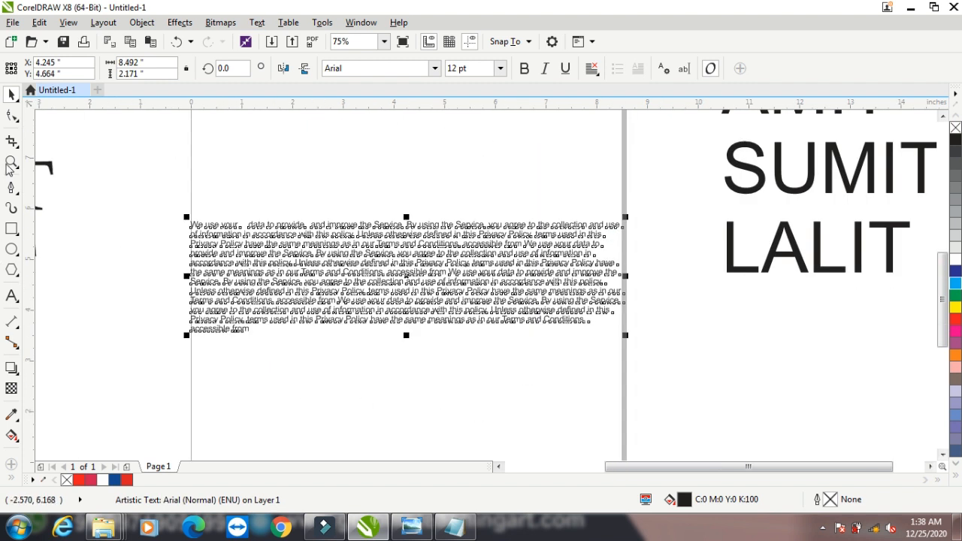
Remove the line break after the first line of the privacy-policy text, and split the line again at the same place.
{"action": "left_click", "coordinate": [11, 296]}
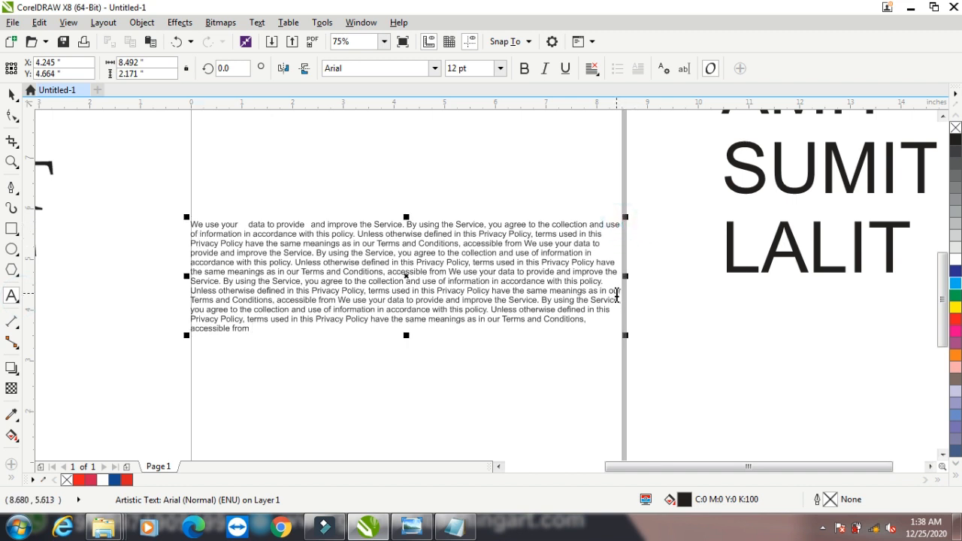
{"action": "key", "text": "Delete"}
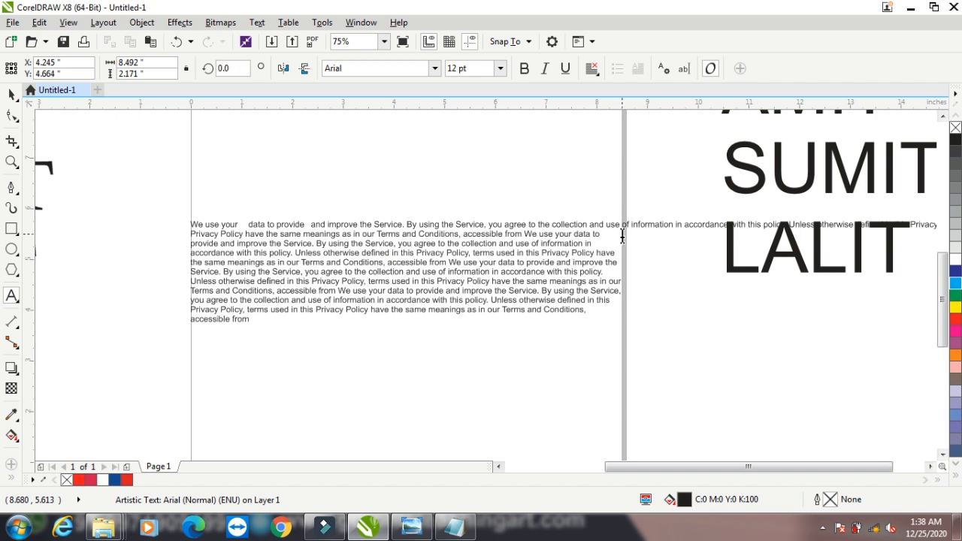
{"action": "key", "text": "Return"}
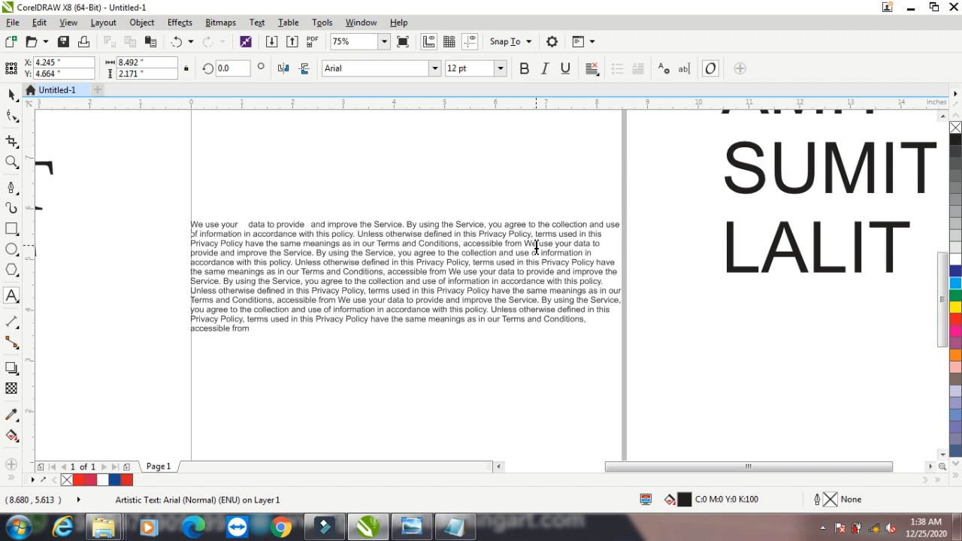
{"action": "left_click", "coordinate": [11, 94]}
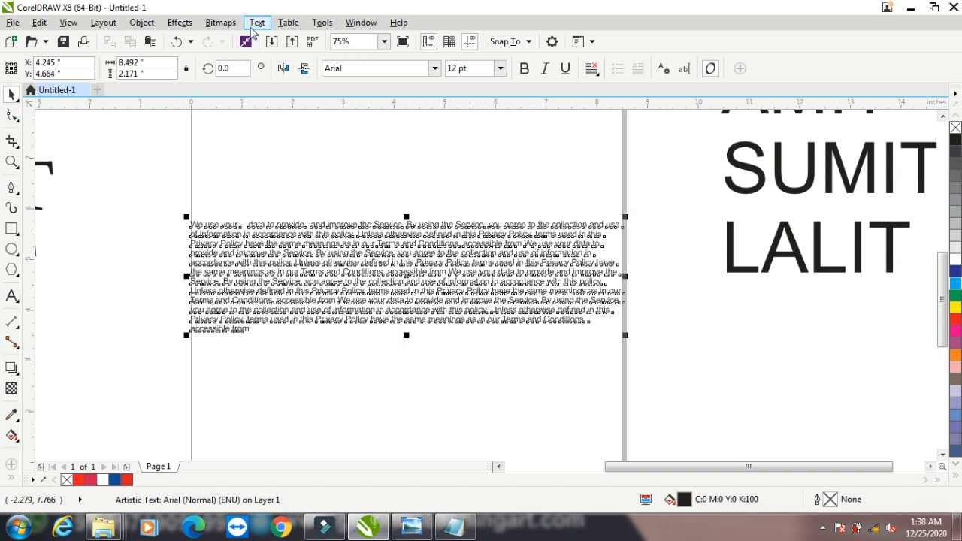
Convert the privacy-policy text to paragraph text and back to artistic text.
{"action": "left_click", "coordinate": [255, 22]}
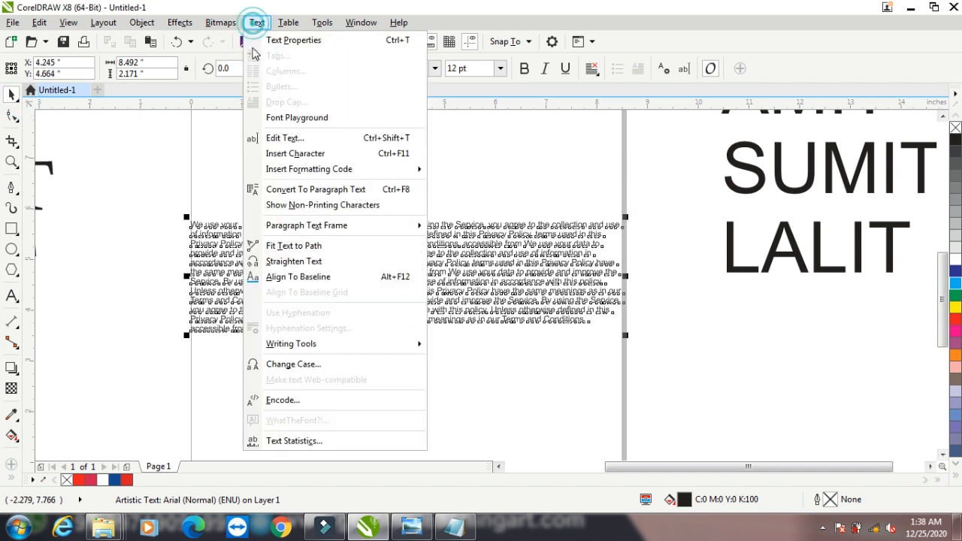
{"action": "left_click", "coordinate": [305, 191]}
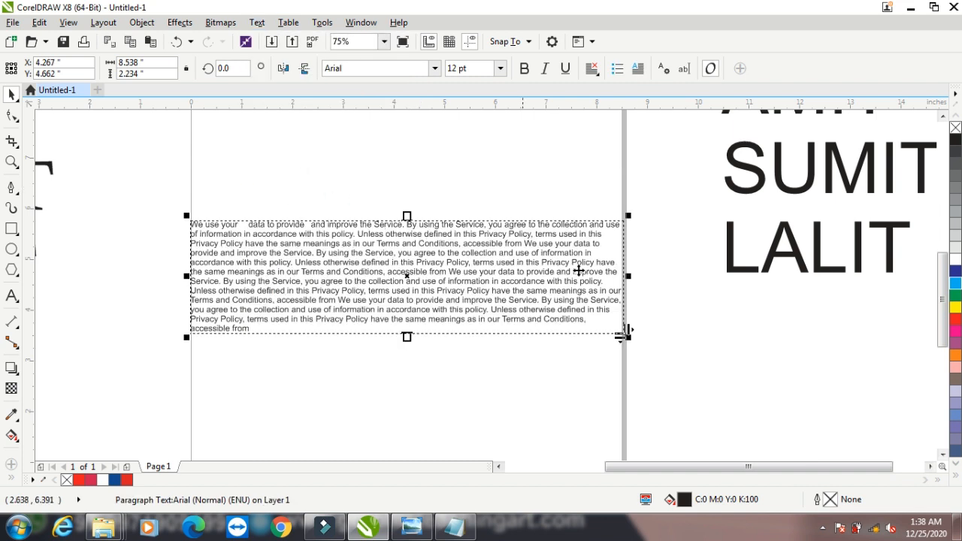
{"action": "left_click", "coordinate": [257, 22]}
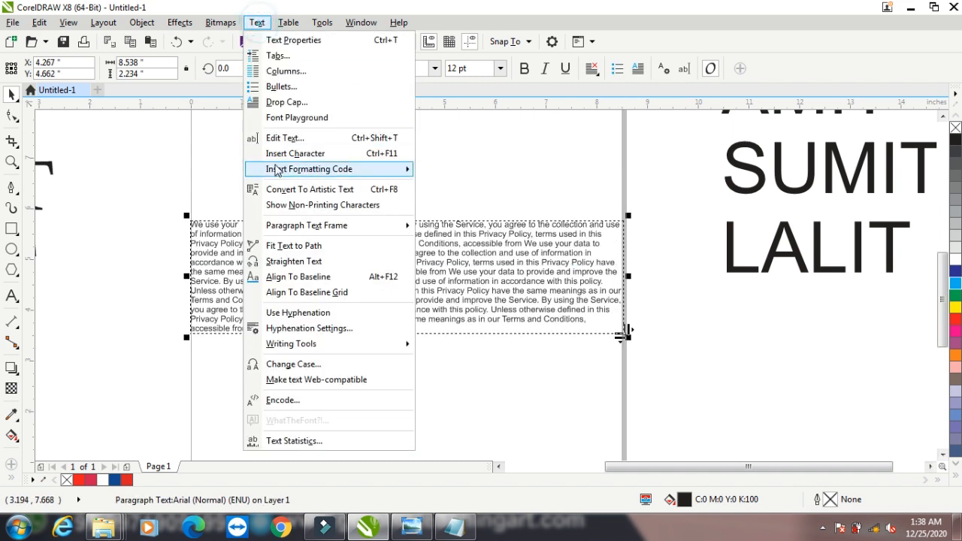
{"action": "left_click", "coordinate": [285, 188]}
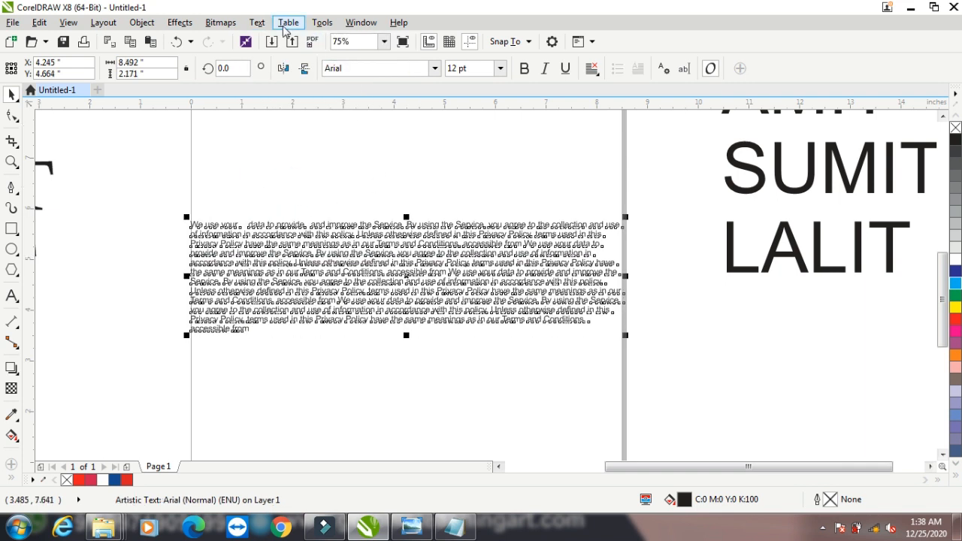
Convert the privacy-policy text to paragraph text and move it off the page to the area on its right.
{"action": "left_click", "coordinate": [257, 22]}
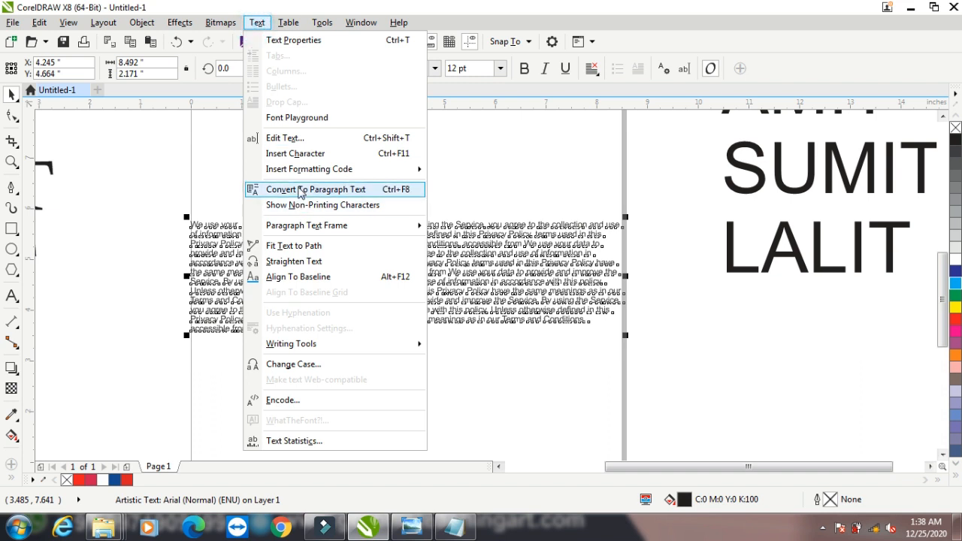
{"action": "left_click", "coordinate": [297, 187]}
{"action": "left_click_drag", "start_coordinate": [255, 260], "coordinate": [774, 317]}
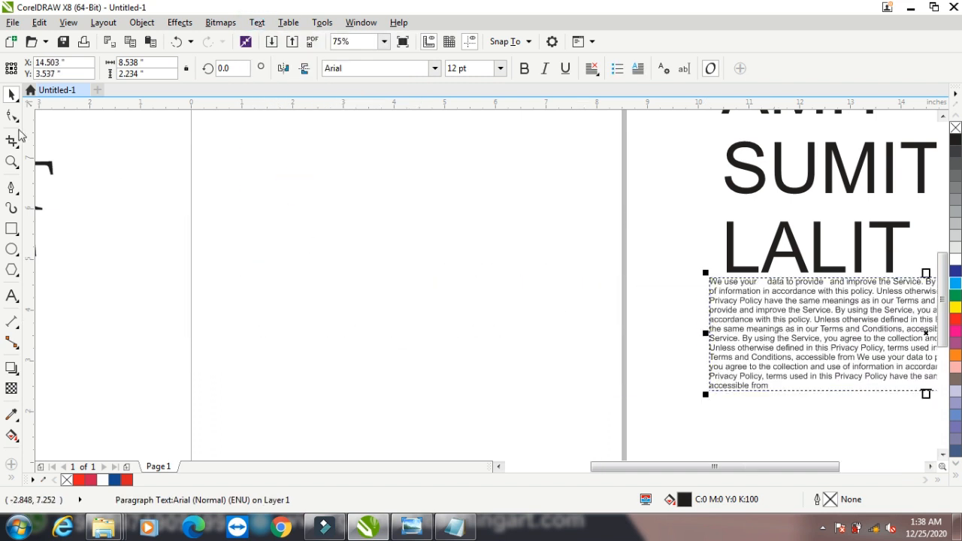
Move the three-line Calisto MT artistic text onto the page and convert it to paragraph text.
{"action": "left_click_drag", "start_coordinate": [47, 168], "coordinate": [461, 273]}
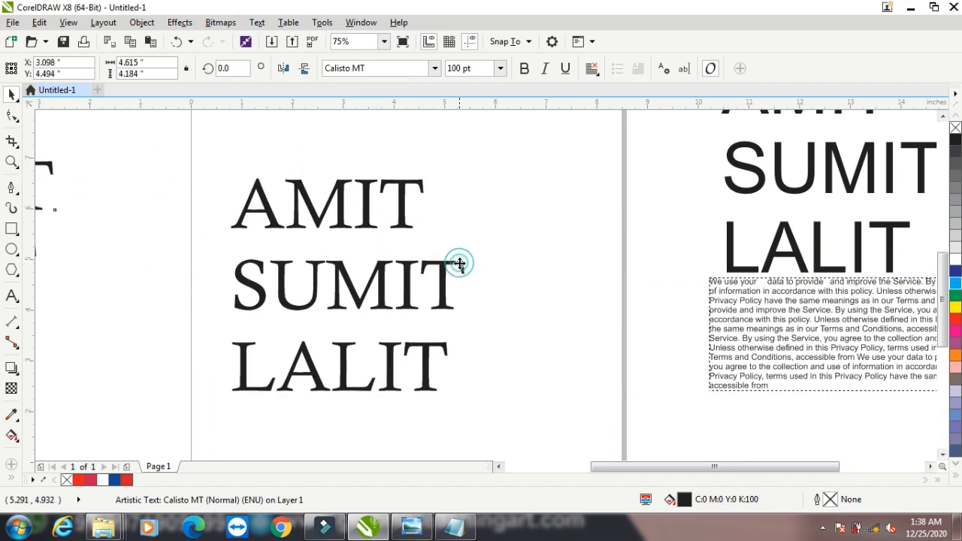
{"action": "left_click", "coordinate": [257, 23]}
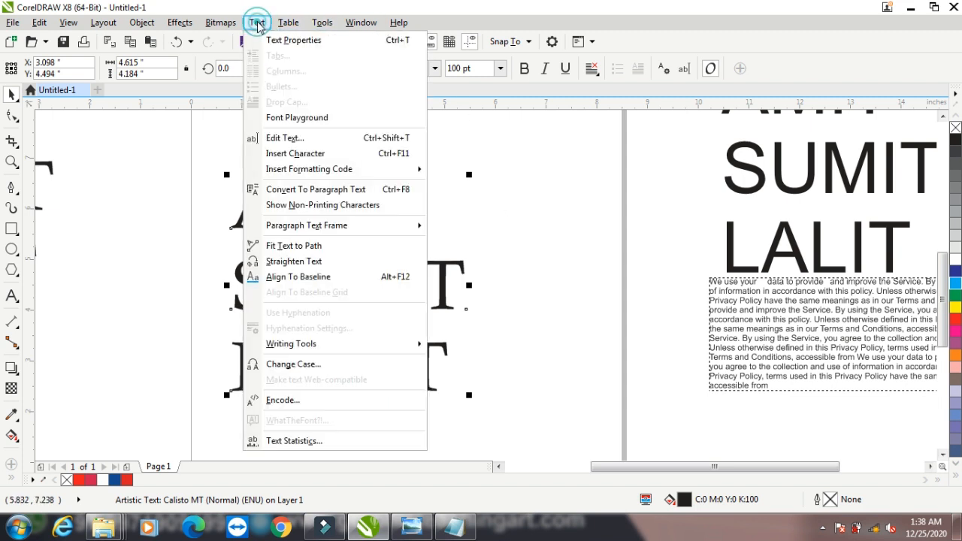
{"action": "left_click", "coordinate": [372, 190]}
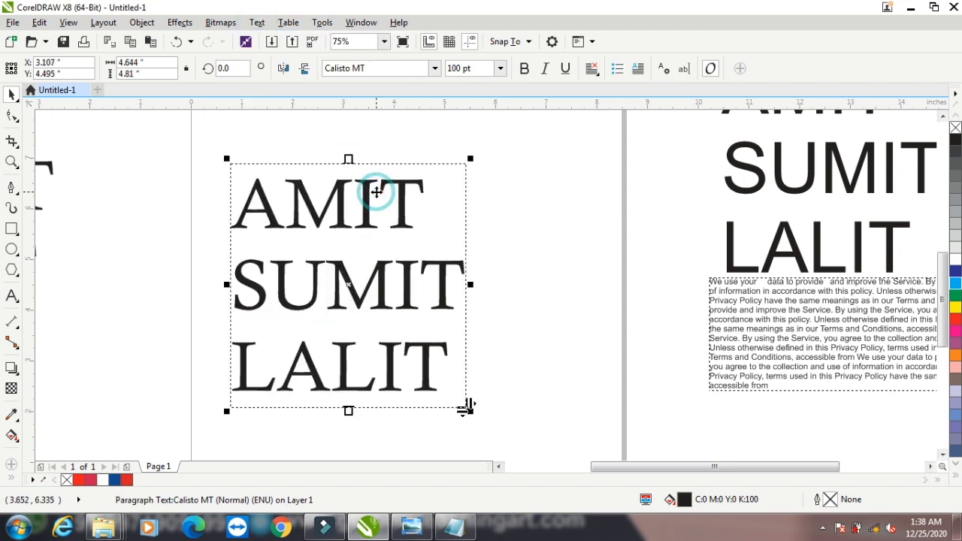
Convert the three-line Calisto MT text back to artistic text and move it off the page to the left.
{"action": "left_click", "coordinate": [257, 23]}
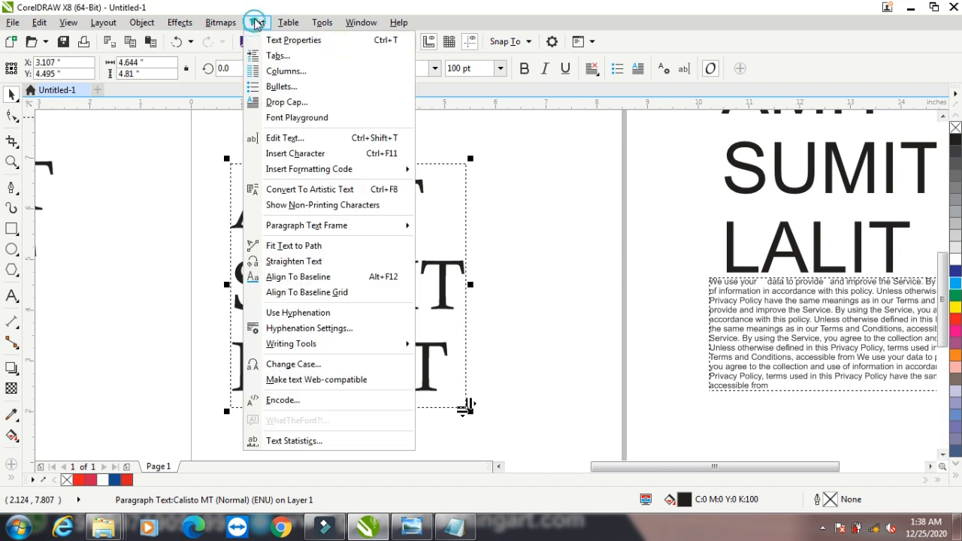
{"action": "left_click", "coordinate": [314, 190]}
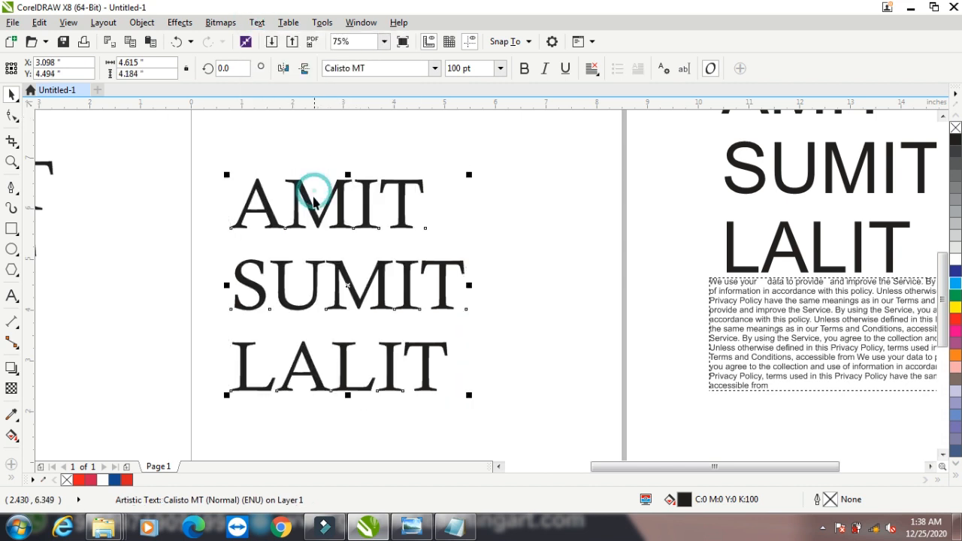
{"action": "left_click_drag", "start_coordinate": [401, 193], "coordinate": [94, 239]}
Copy the privacy-policy paragraph text onto the page, shorten its frame to about 2.04 inches high, and check whether conversion is available.
{"action": "left_click_drag", "start_coordinate": [741, 317], "coordinate": [242, 272]}
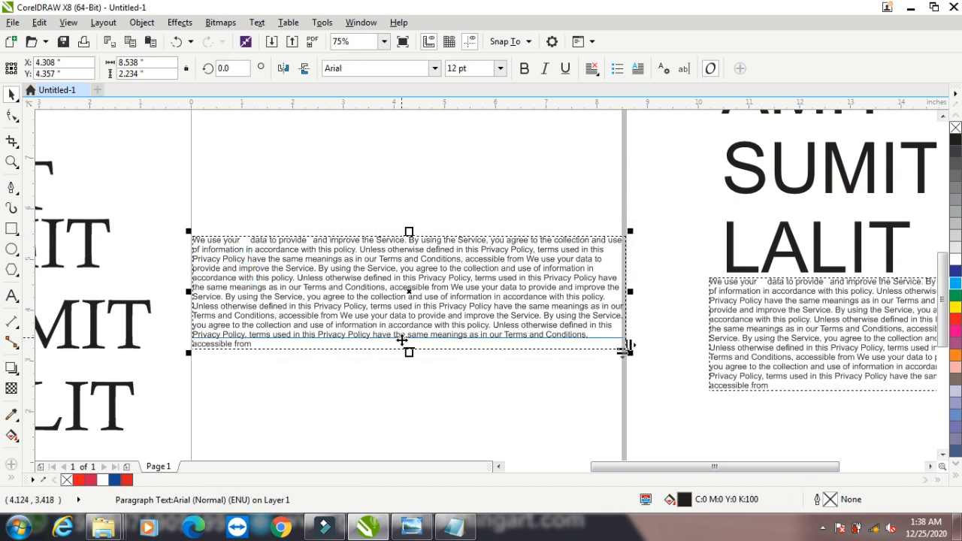
{"action": "left_click_drag", "start_coordinate": [409, 352], "coordinate": [408, 342]}
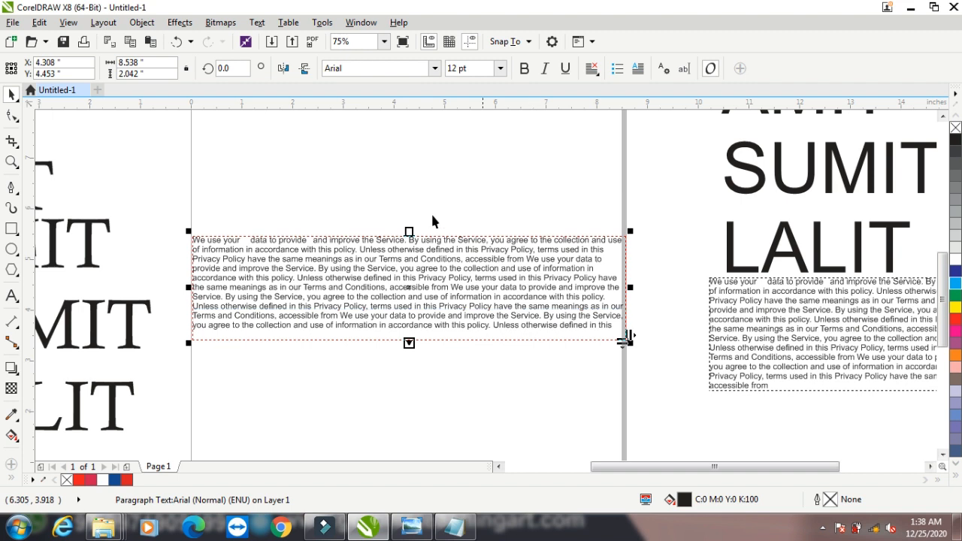
{"action": "left_click", "coordinate": [256, 22]}
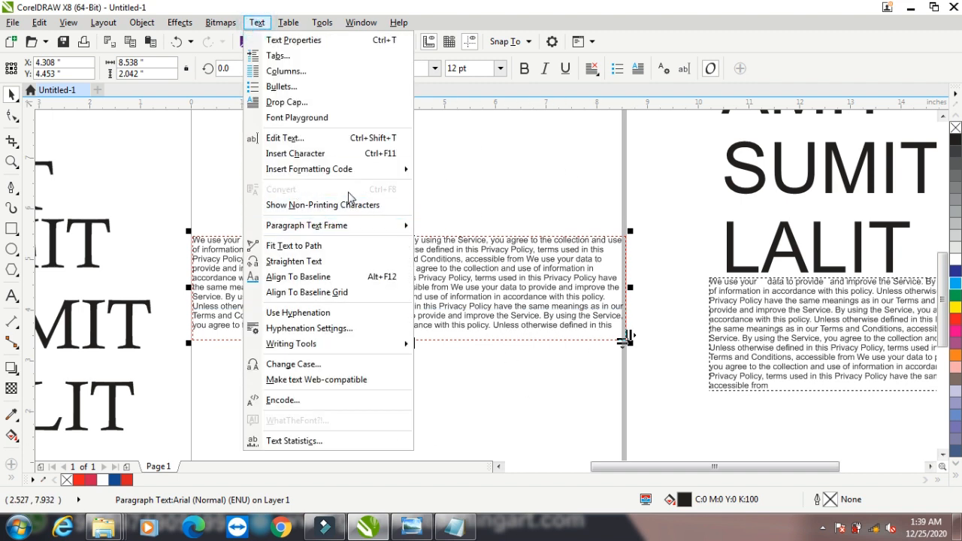
{"action": "left_click", "coordinate": [450, 154]}
Extend the on-page paragraph text frame to about 3.07 inches high and convert the text to artistic text.
{"action": "double_click", "coordinate": [410, 345]}
{"action": "left_click_drag", "start_coordinate": [416, 386], "coordinate": [412, 394]}
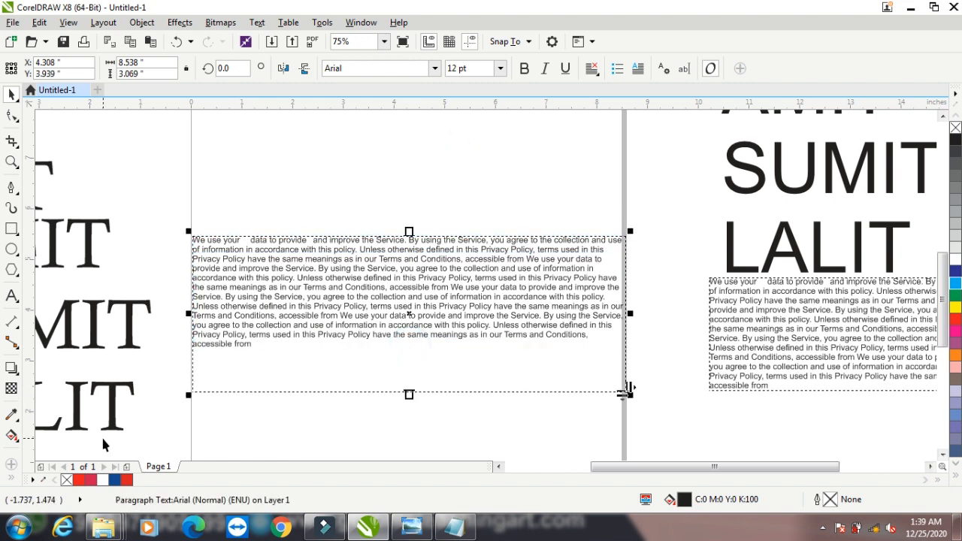
{"action": "left_click", "coordinate": [256, 22]}
{"action": "left_click", "coordinate": [301, 189]}
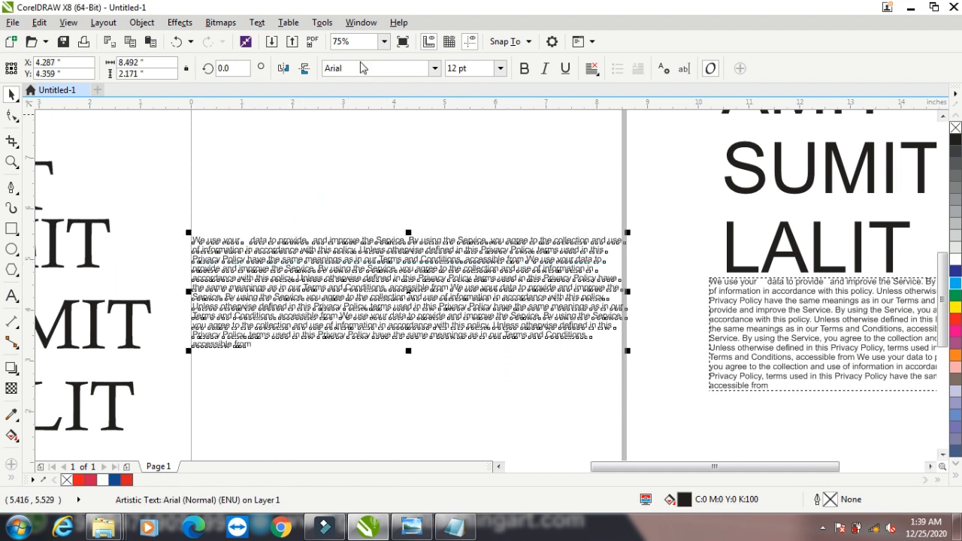
Convert the on-page privacy-policy text back to paragraph text and move it off the page to the right.
{"action": "left_click", "coordinate": [257, 22]}
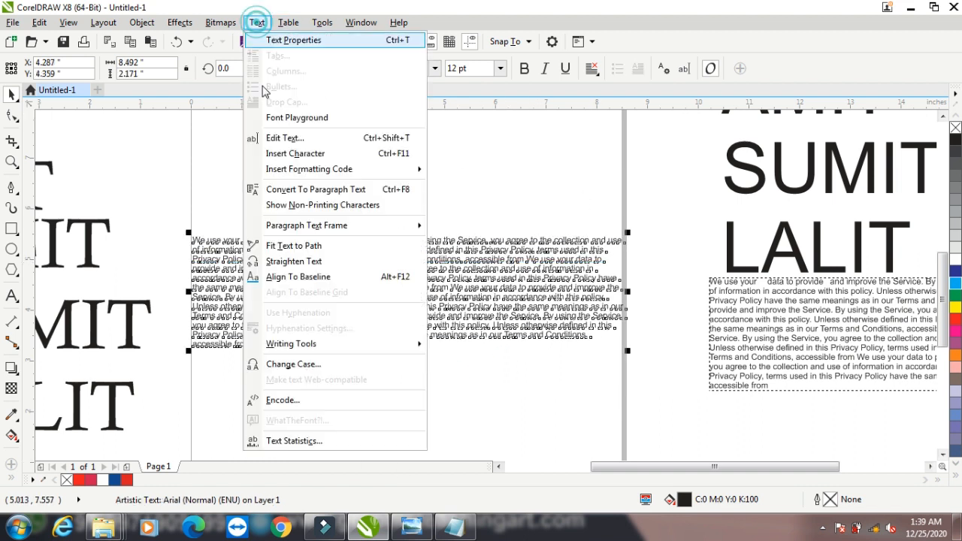
{"action": "left_click", "coordinate": [316, 189]}
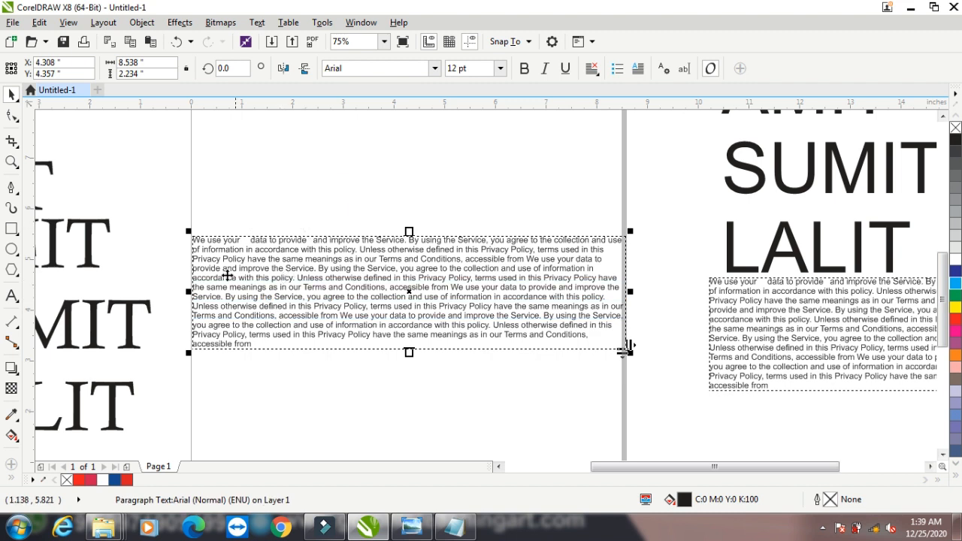
{"action": "left_click_drag", "start_coordinate": [227, 259], "coordinate": [708, 223]}
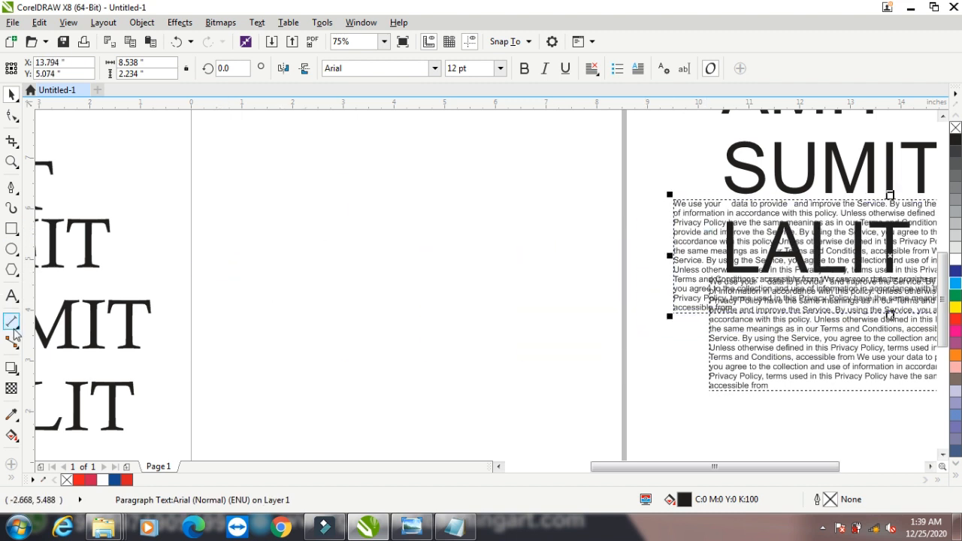
{"action": "left_click", "coordinate": [12, 296]}
{"action": "left_click", "coordinate": [240, 208]}
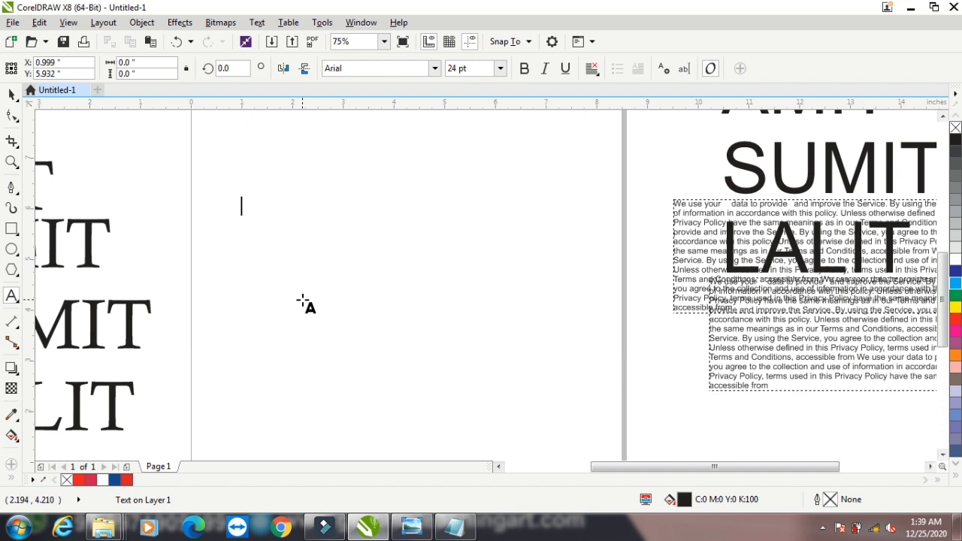
{"action": "type", "text": "W"}
{"action": "key", "text": "BackSpace"}
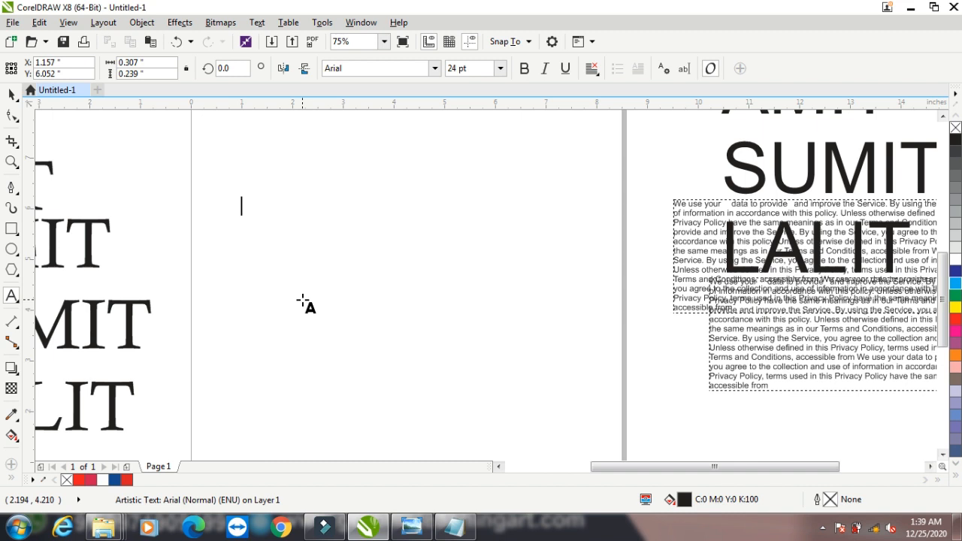
{"action": "type", "text": "www.yahoo.com"}
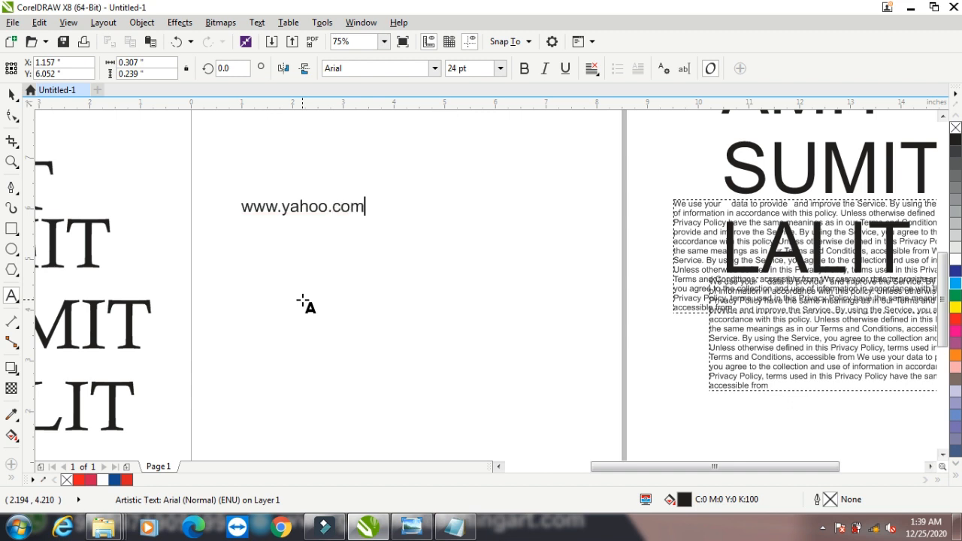
{"action": "key", "text": "Return"}
{"action": "key", "text": "Escape"}
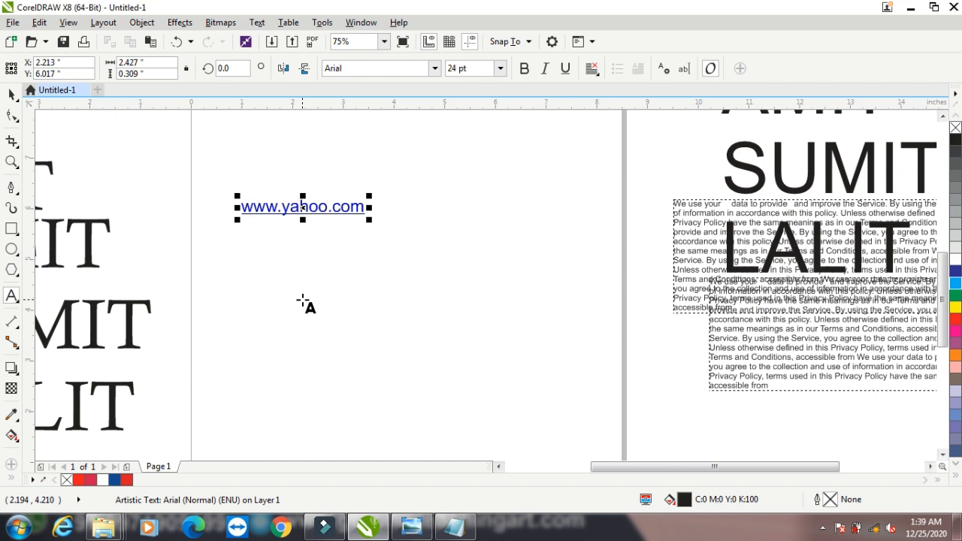
{"action": "left_click", "coordinate": [11, 94]}
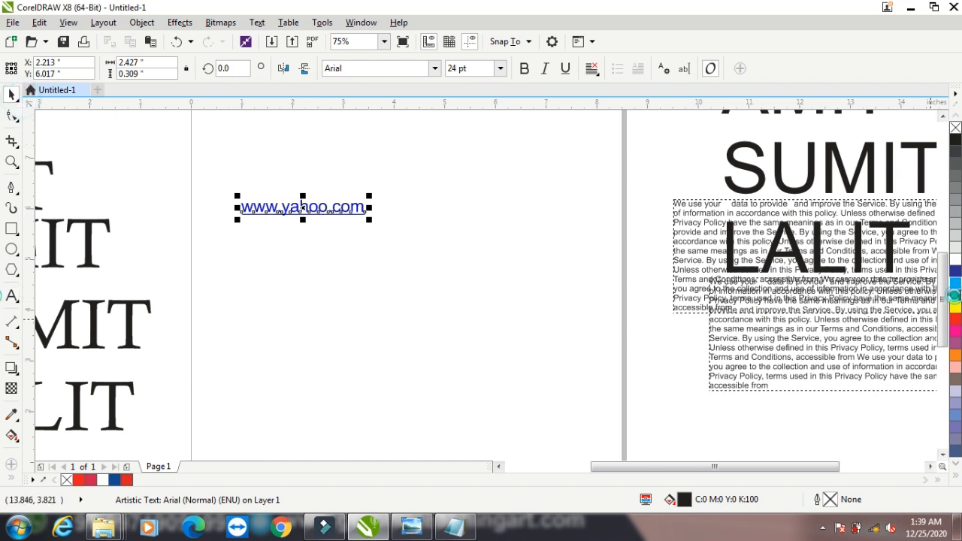
{"action": "left_click", "coordinate": [955, 296]}
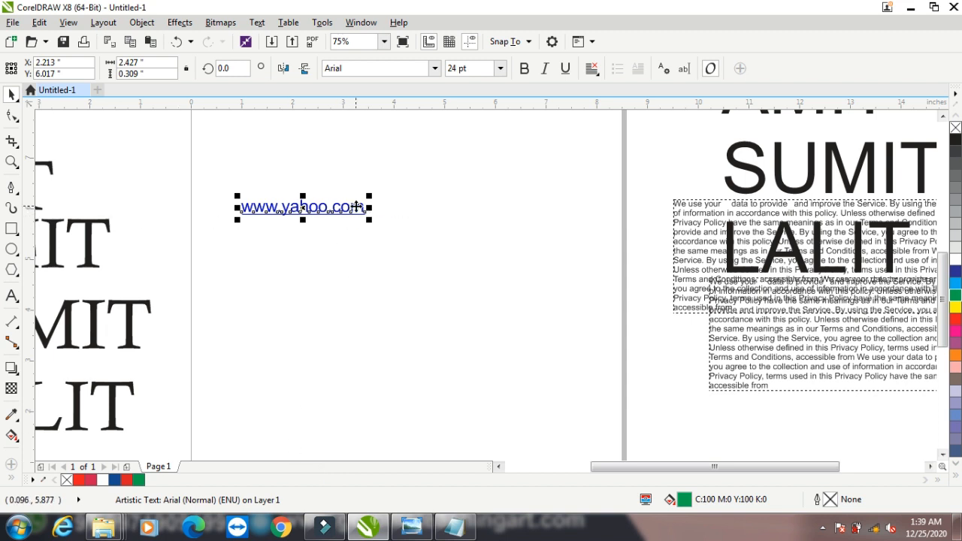
{"action": "left_click", "coordinate": [11, 43]}
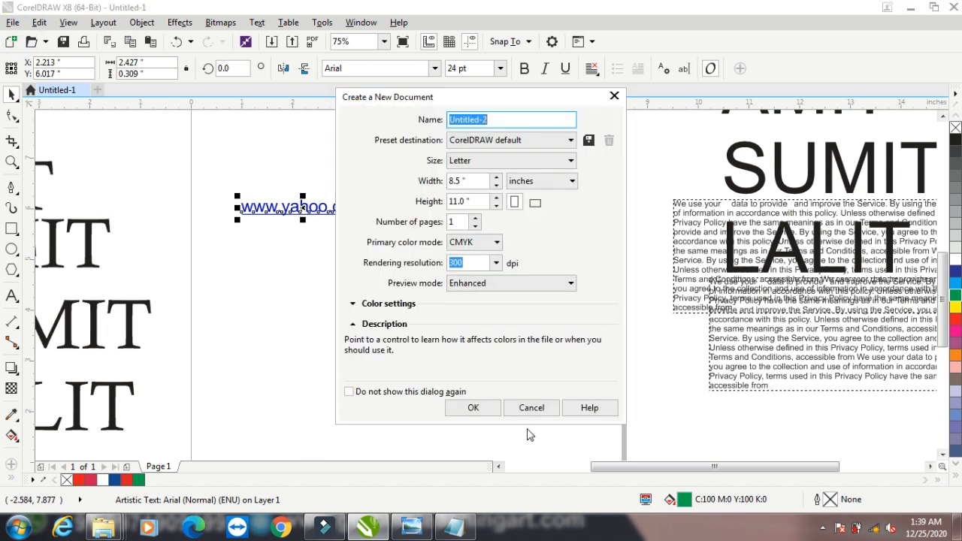
{"action": "left_click", "coordinate": [482, 407]}
{"action": "left_click", "coordinate": [12, 295]}
{"action": "left_click", "coordinate": [431, 217]}
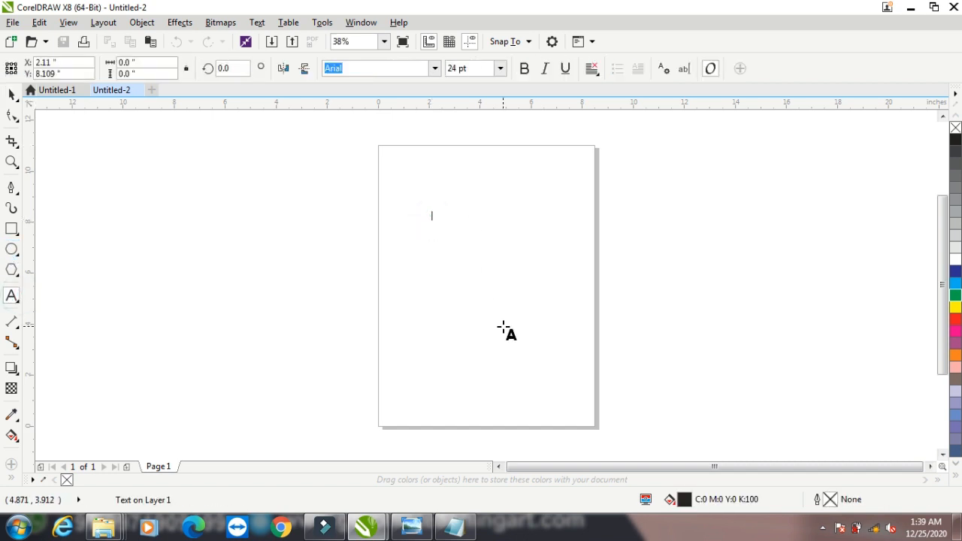
{"action": "type", "text": "www.yahoo.com"}
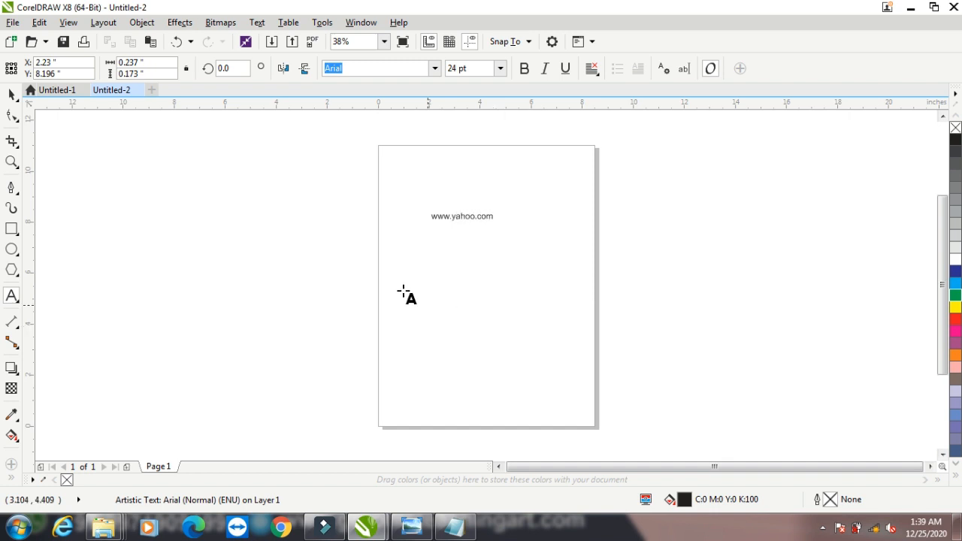
{"action": "key", "text": "Escape"}
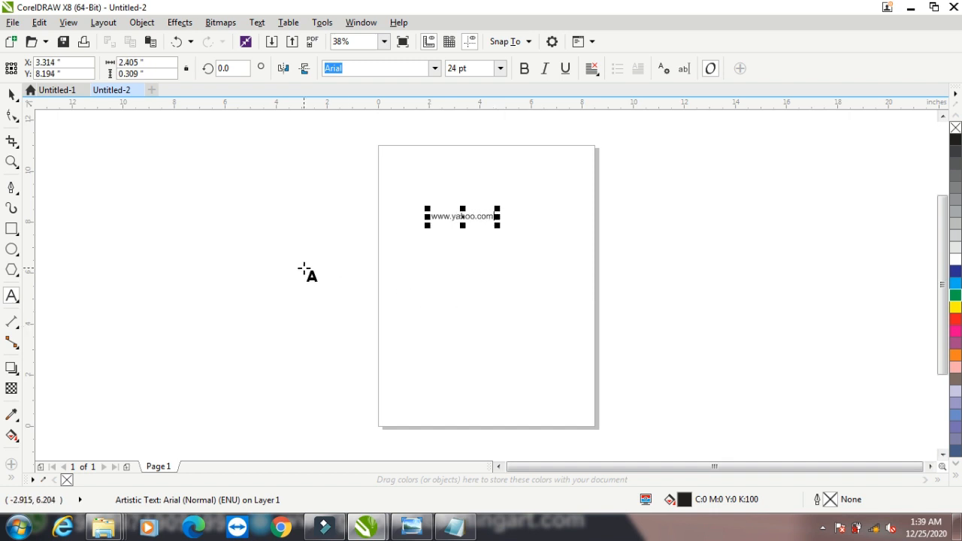
{"action": "key", "text": "Return"}
{"action": "left_click", "coordinate": [11, 94]}
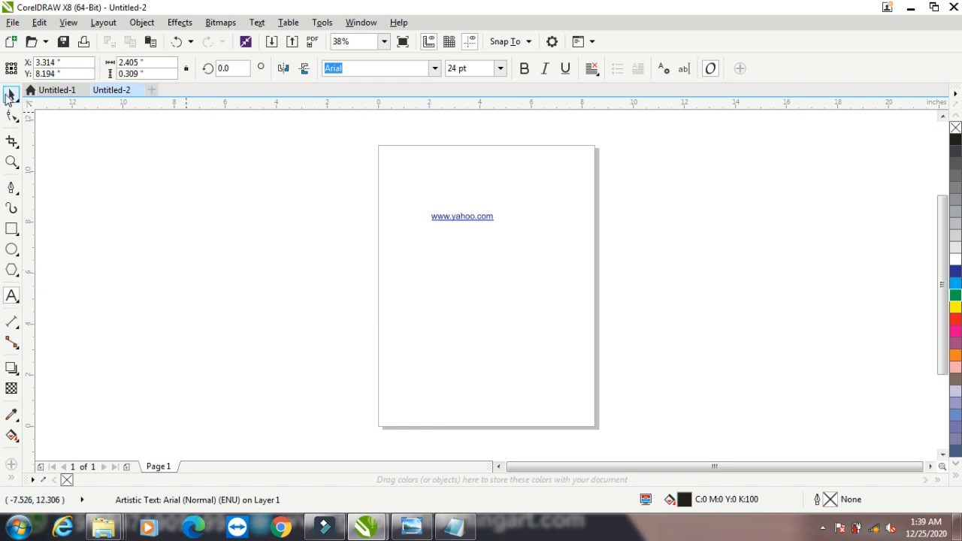
Publish the document to the Desktop as a PDF named Untitled-2.
{"action": "left_click", "coordinate": [13, 22]}
{"action": "left_click", "coordinate": [65, 308]}
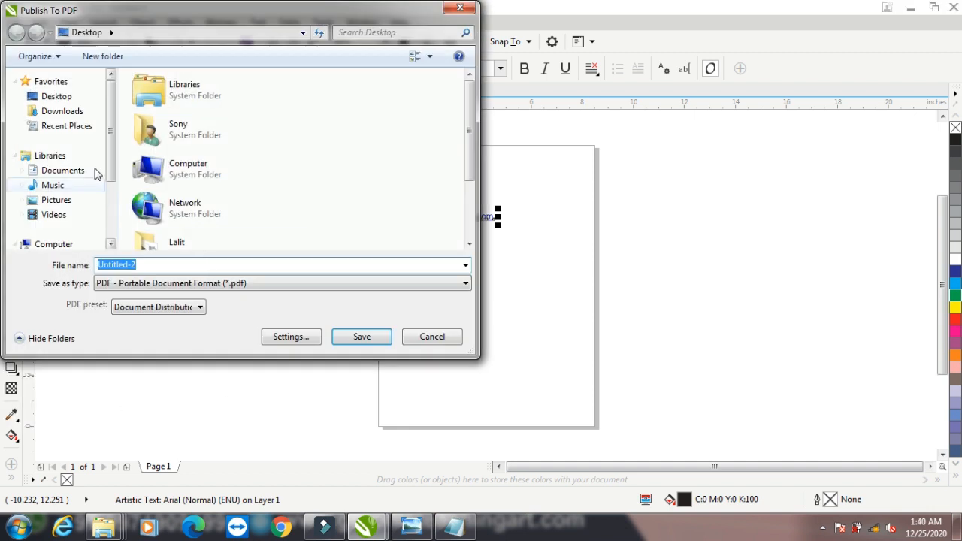
{"action": "left_click", "coordinate": [57, 96]}
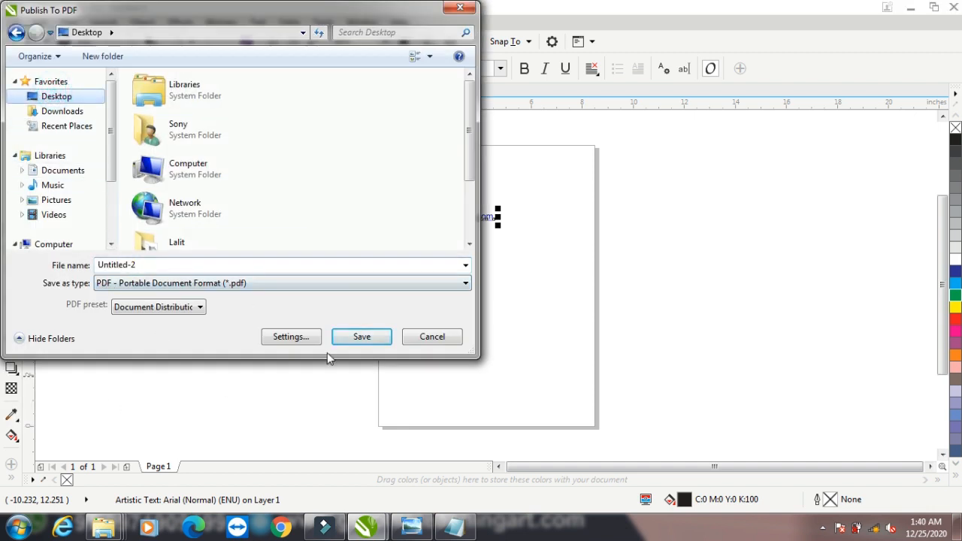
{"action": "left_click", "coordinate": [358, 337]}
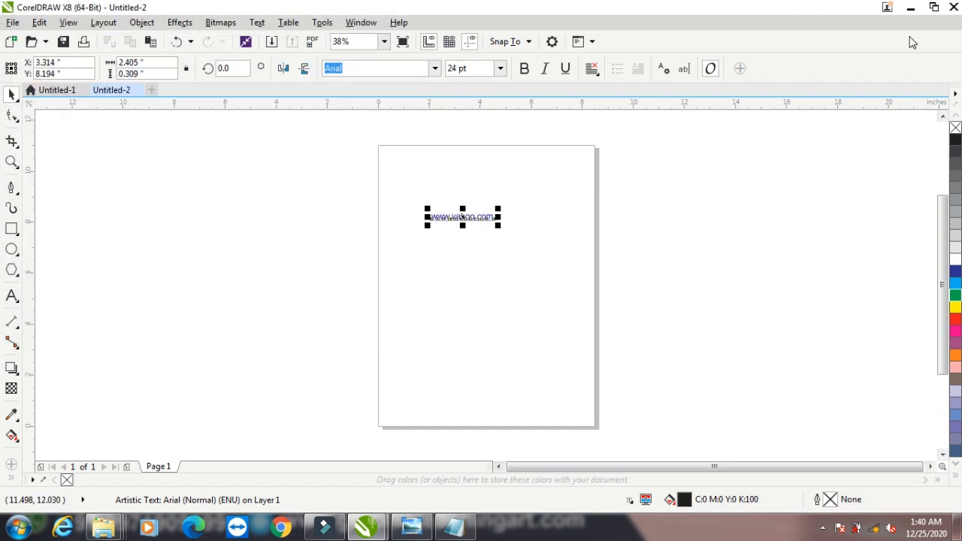
{"action": "left_click", "coordinate": [908, 9]}
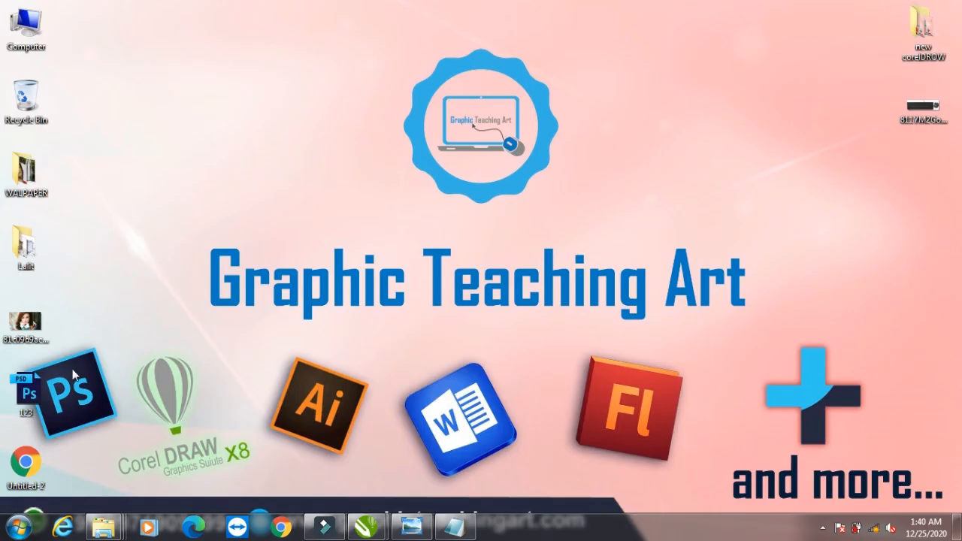
{"action": "double_click", "coordinate": [22, 469]}
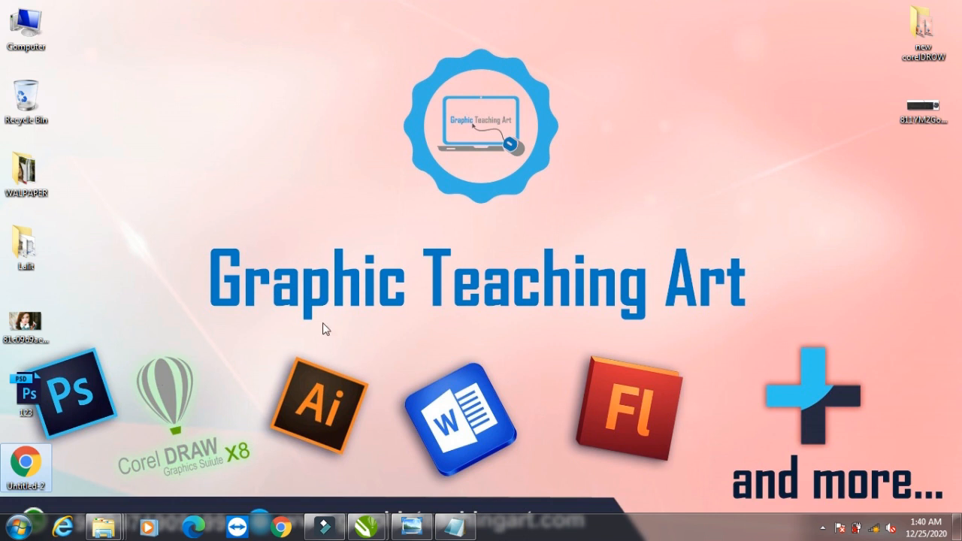
{"action": "double_click", "coordinate": [33, 462]}
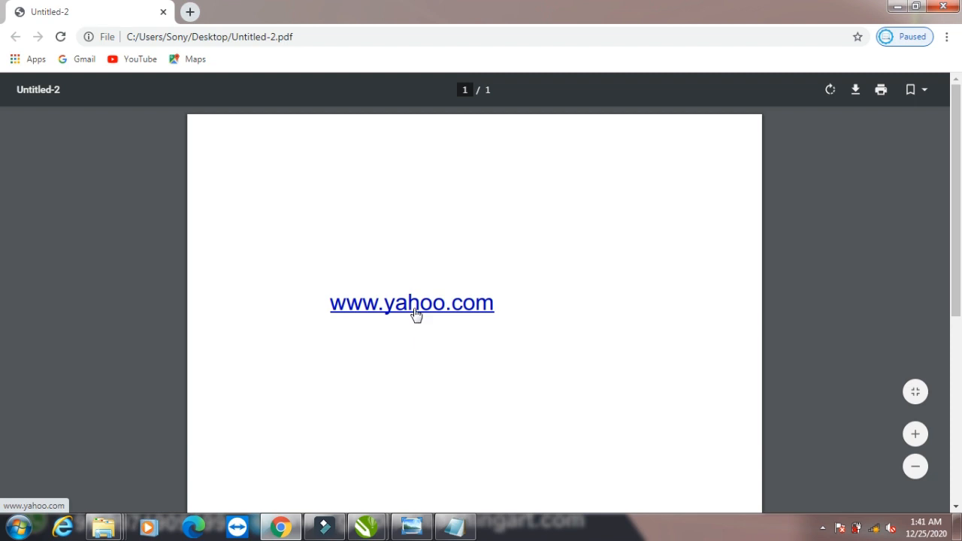
{"action": "left_click", "coordinate": [409, 317]}
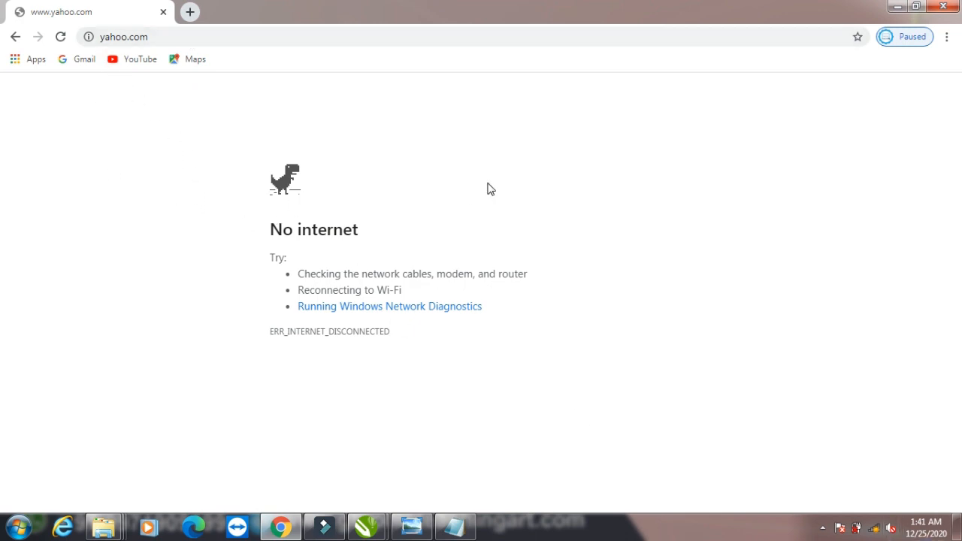
{"action": "left_click", "coordinate": [897, 7]}
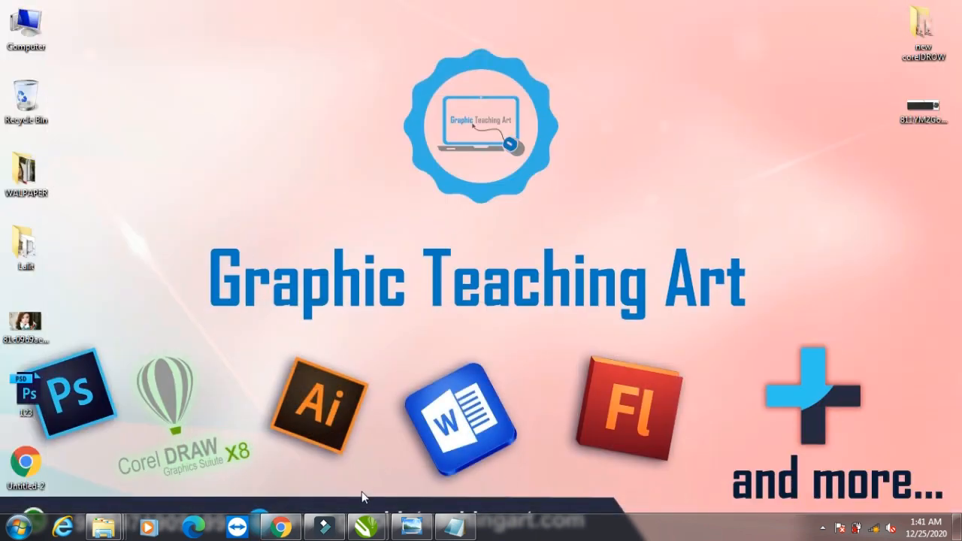
{"action": "mouse_move", "coordinate": [366, 526]}
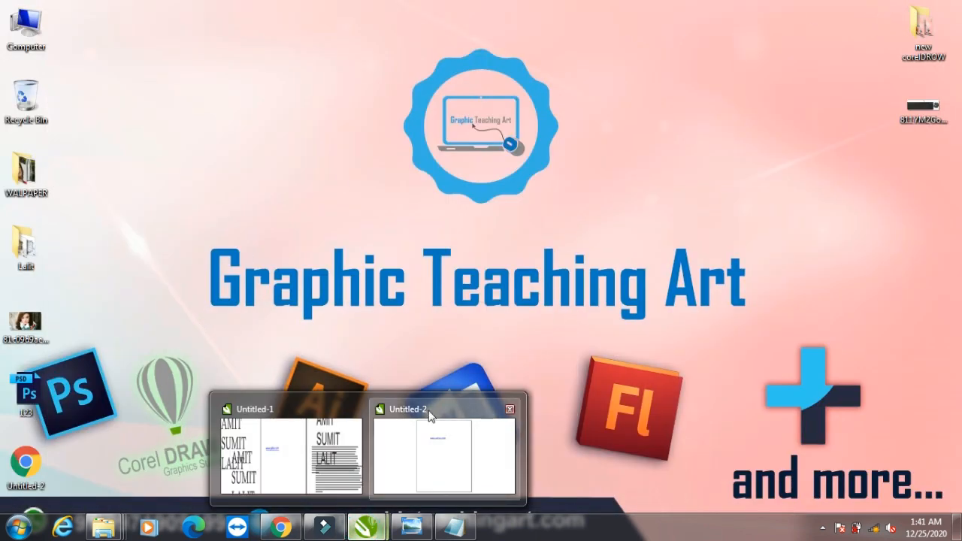
{"action": "left_click", "coordinate": [430, 417]}
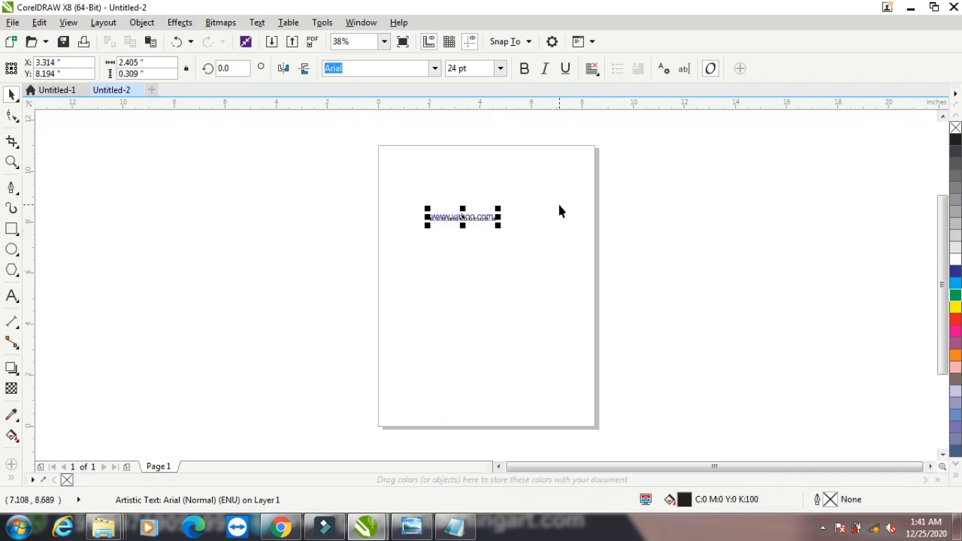
{"action": "left_click", "coordinate": [19, 526]}
{"action": "left_click", "coordinate": [55, 461]}
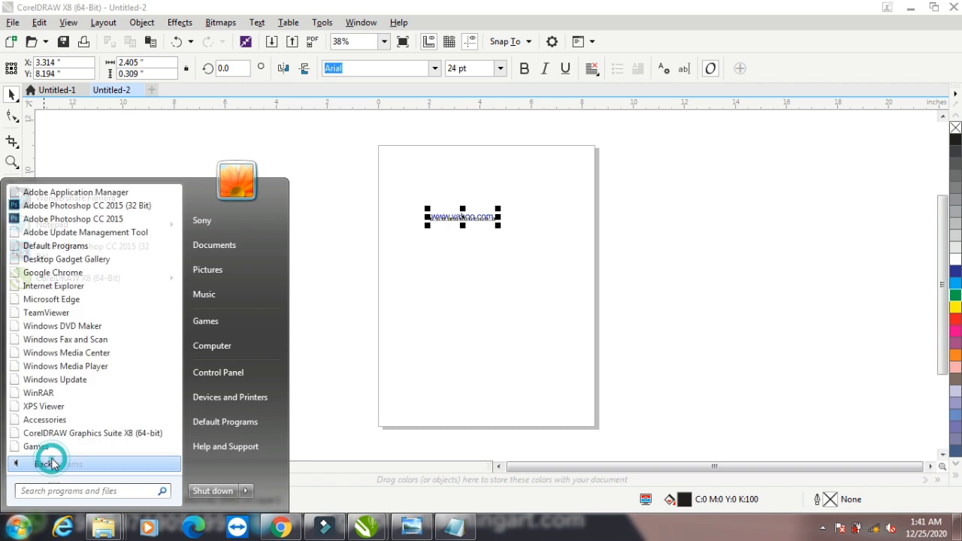
{"action": "scroll", "coordinate": [45, 395], "scroll_direction": "down", "scroll_amount": 2}
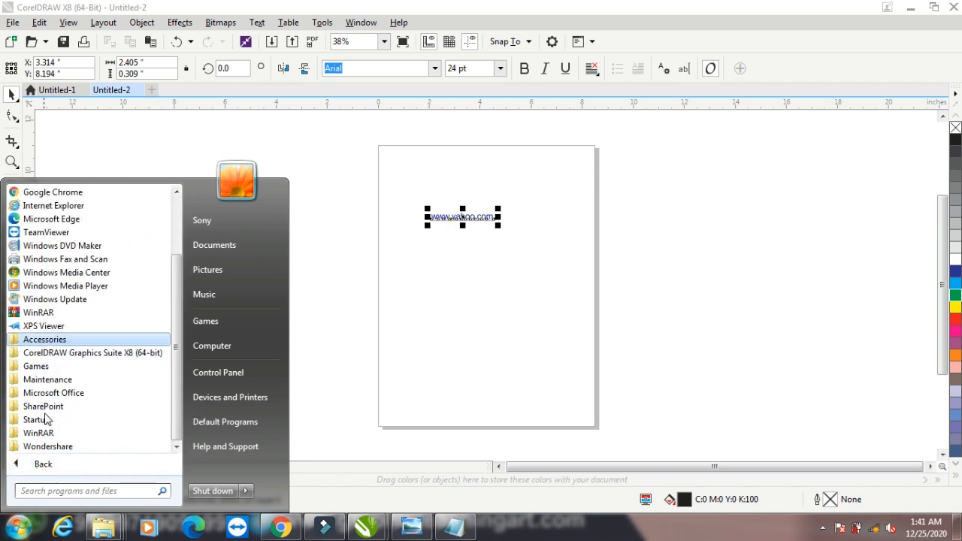
{"action": "left_click", "coordinate": [52, 392]}
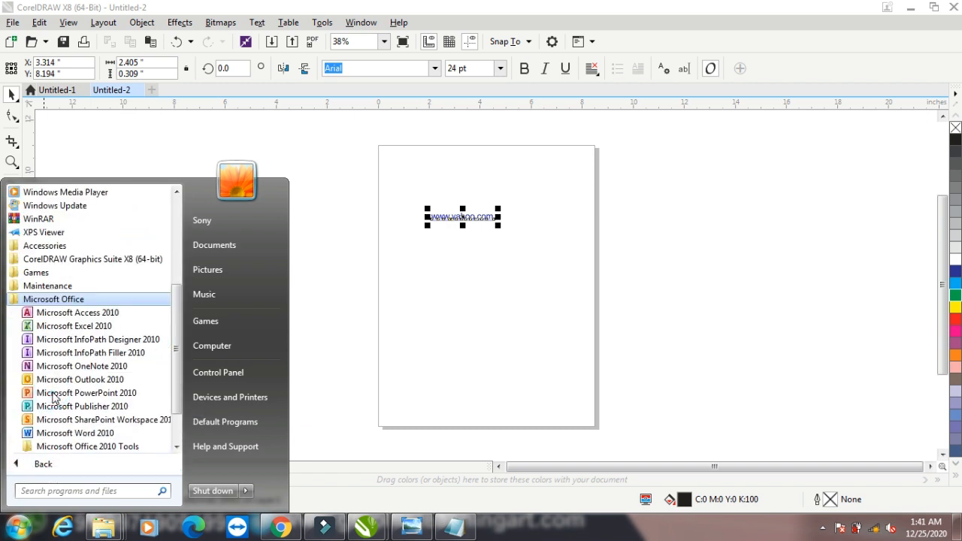
{"action": "left_click", "coordinate": [58, 380]}
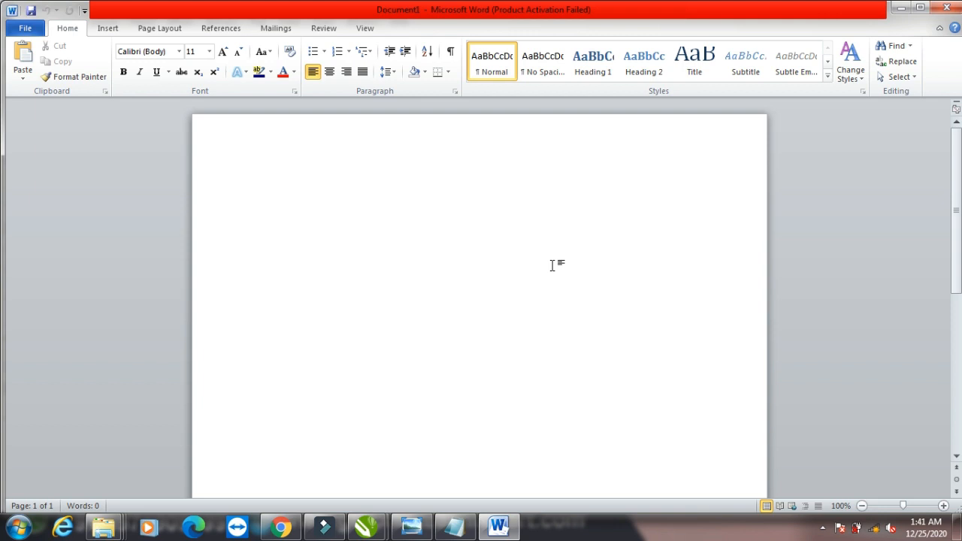
{"action": "type", "text": "www."}
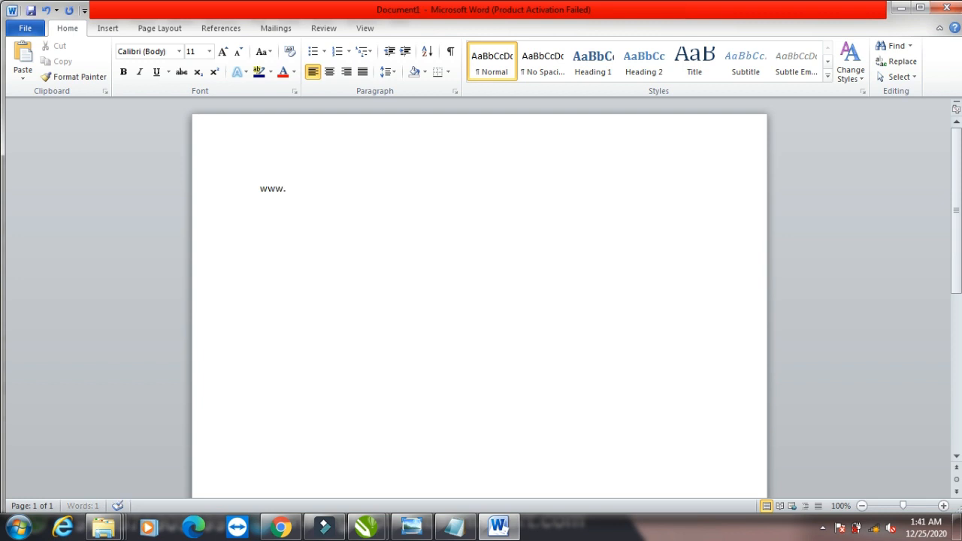
{"action": "type", "text": "yahoo.com"}
Copy the web address from Word and paste it as artistic text mid-page in CorelDRAW's Untitled-2 drawing, maintaining fonts and formatting.
{"action": "left_click_drag", "start_coordinate": [337, 189], "coordinate": [244, 199]}
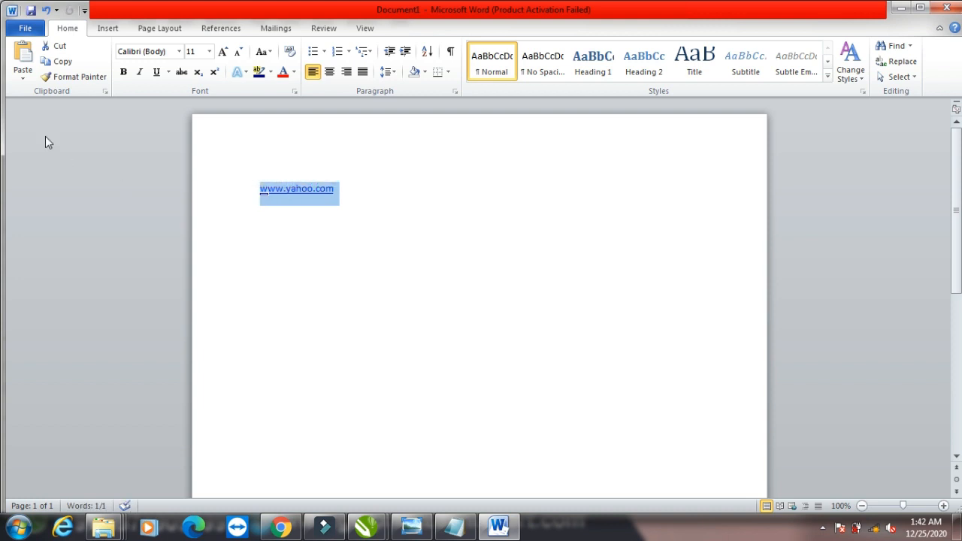
{"action": "left_click", "coordinate": [52, 61]}
{"action": "mouse_move", "coordinate": [366, 527]}
{"action": "left_click", "coordinate": [399, 405]}
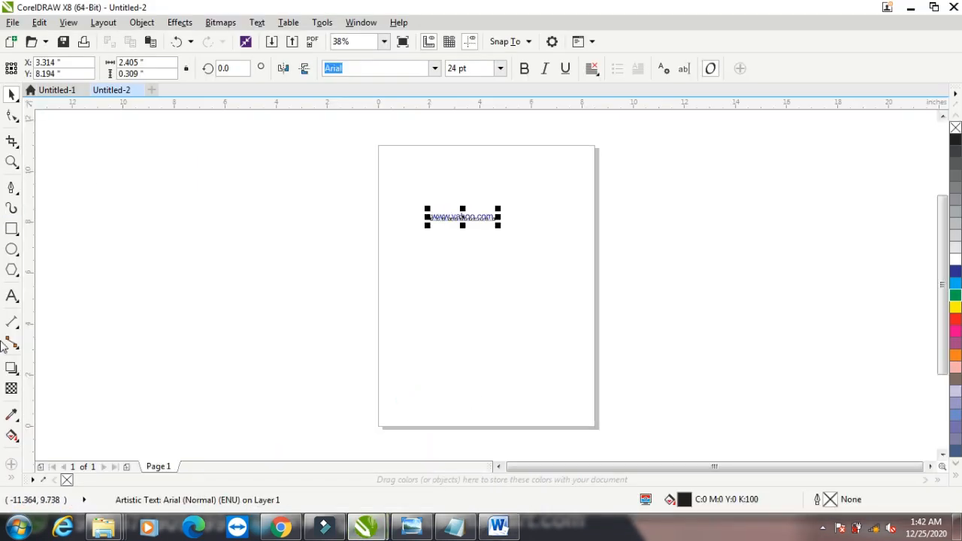
{"action": "left_click", "coordinate": [11, 296]}
{"action": "left_click", "coordinate": [412, 283]}
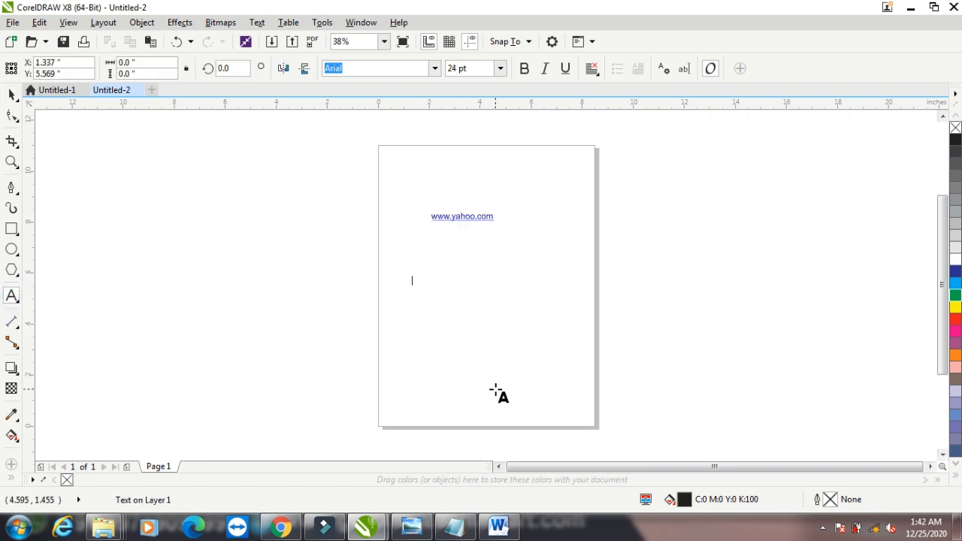
{"action": "key", "text": "ctrl+v"}
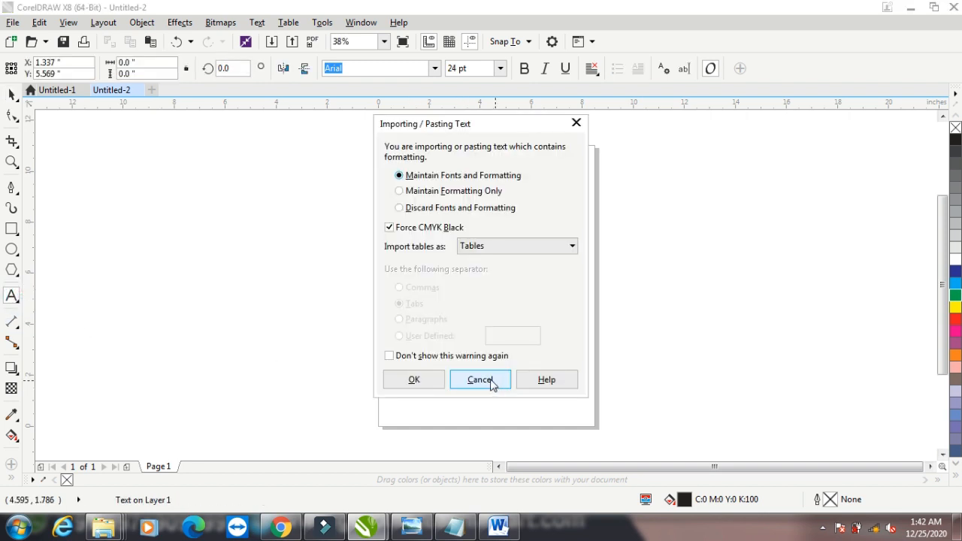
{"action": "left_click", "coordinate": [419, 381]}
Examine the pasted web address up close and compare it with the original in Word.
{"action": "left_click", "coordinate": [11, 161]}
{"action": "left_click_drag", "start_coordinate": [381, 262], "coordinate": [470, 307]}
{"action": "left_click", "coordinate": [11, 94]}
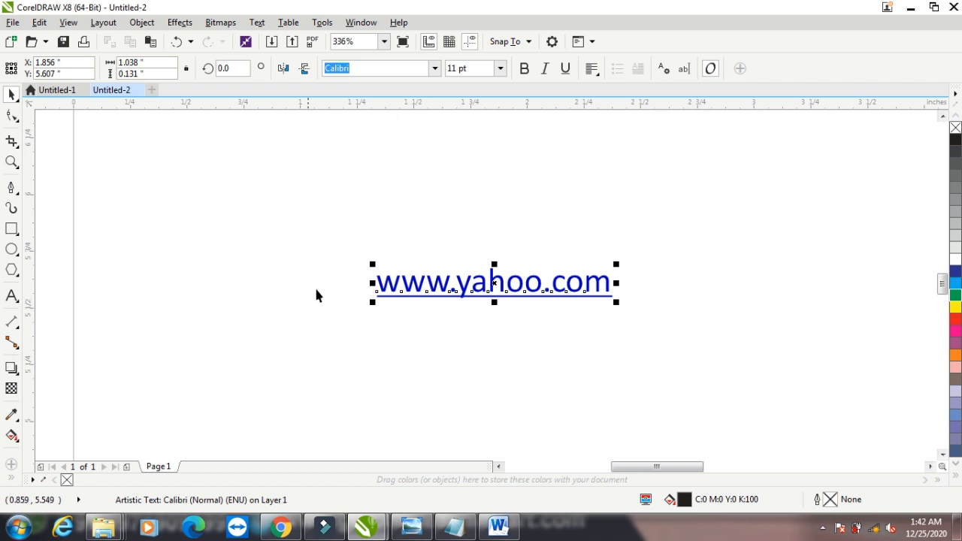
{"action": "scroll", "coordinate": [316, 293], "scroll_direction": "down", "scroll_amount": 2}
{"action": "scroll", "coordinate": [289, 281], "scroll_direction": "down", "scroll_amount": 1}
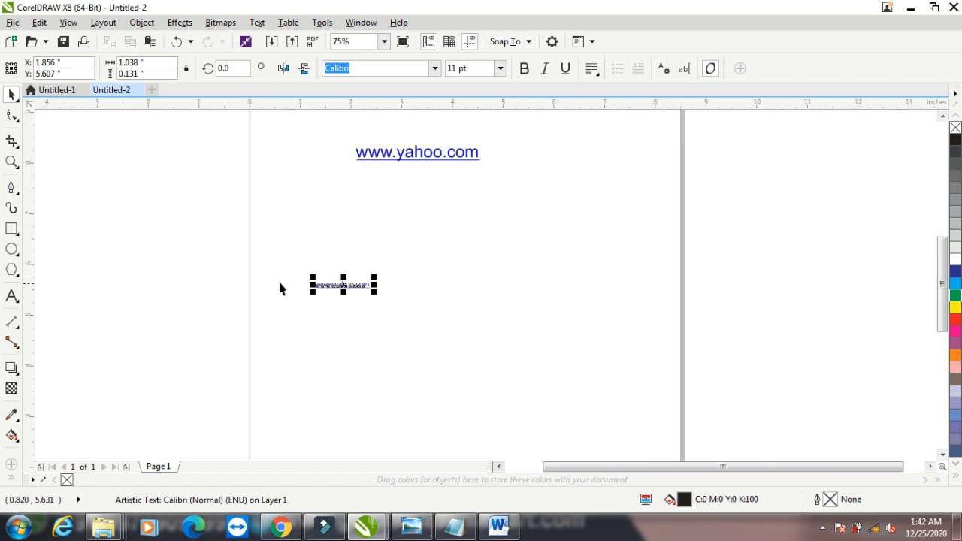
{"action": "left_click", "coordinate": [498, 526]}
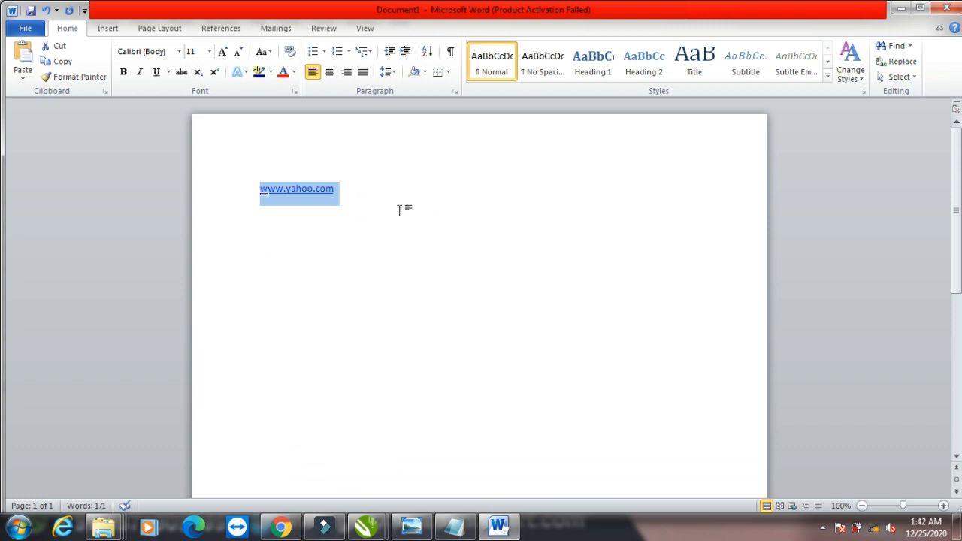
{"action": "left_click", "coordinate": [901, 9]}
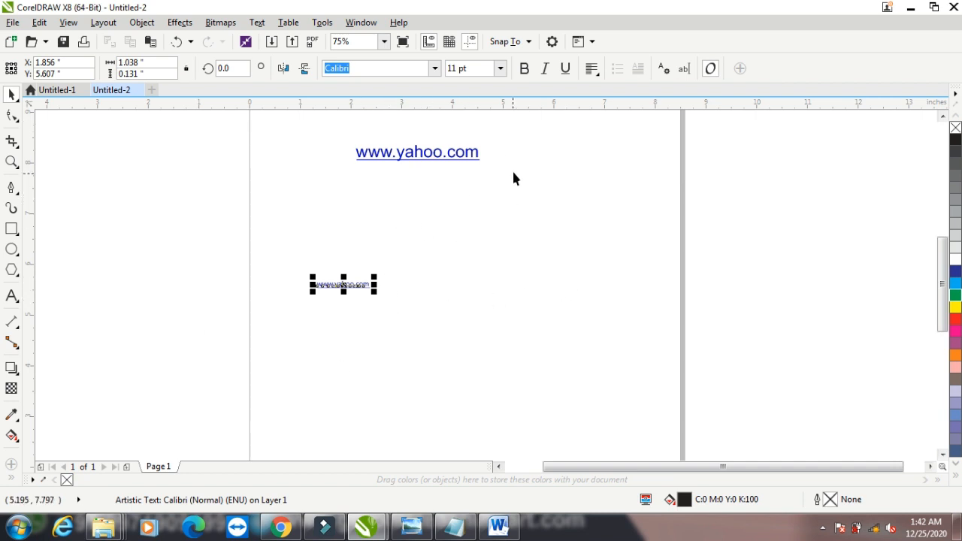
Enlarge the pasted web address to about 3.72 inches wide and apply a green fill to it.
{"action": "left_click_drag", "start_coordinate": [377, 293], "coordinate": [510, 333]}
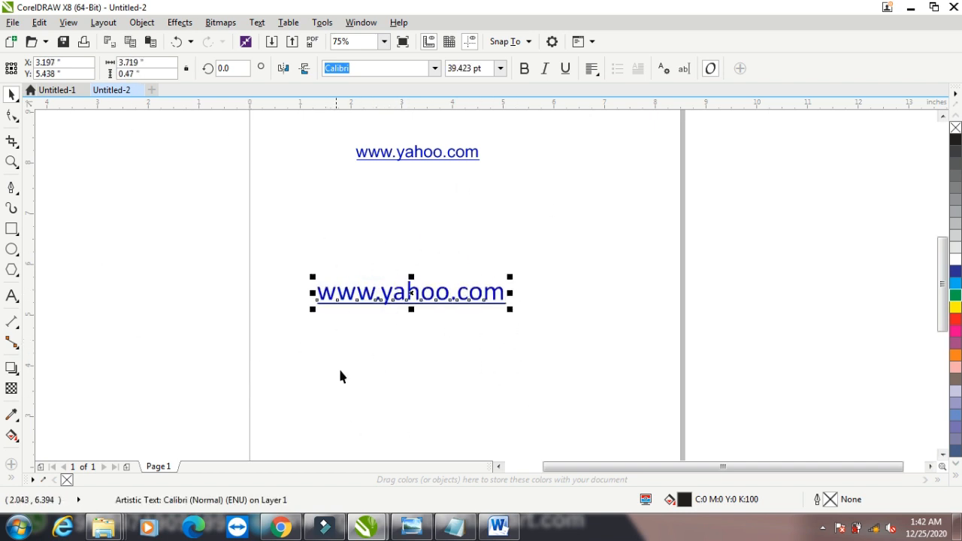
{"action": "left_click", "coordinate": [955, 283]}
{"action": "left_click", "coordinate": [955, 296]}
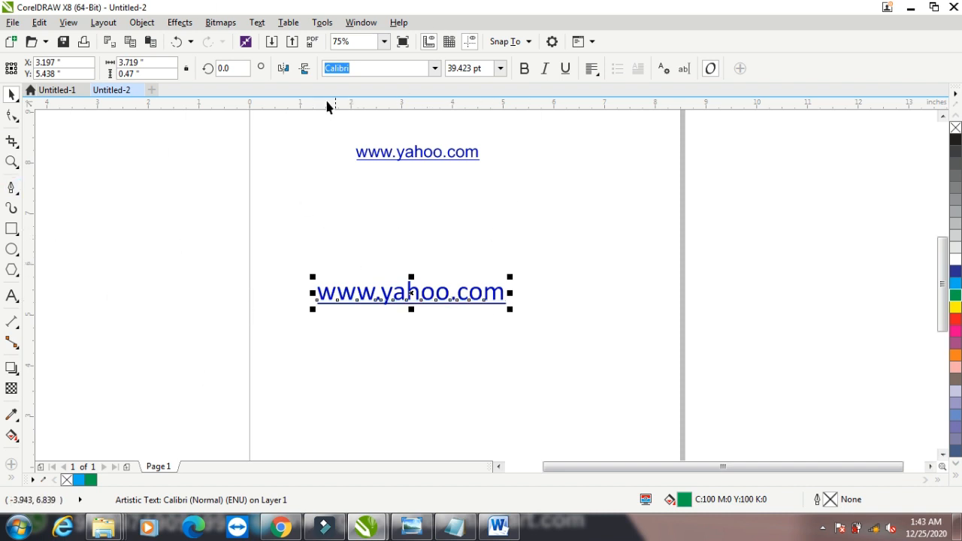
Delete the whole content of the enlarged, pasted web-address text.
{"action": "key", "text": "F8"}
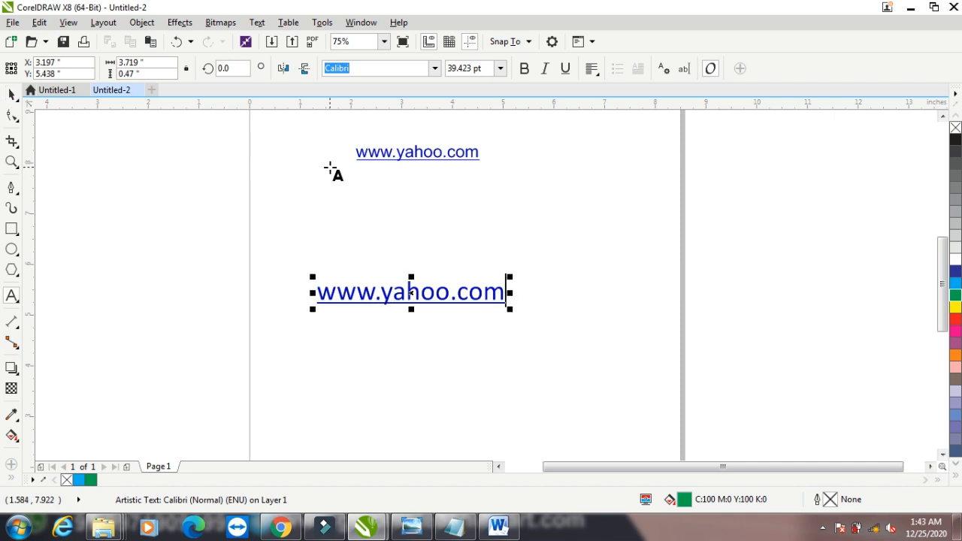
{"action": "key", "text": "ctrl+a"}
{"action": "key", "text": "Delete"}
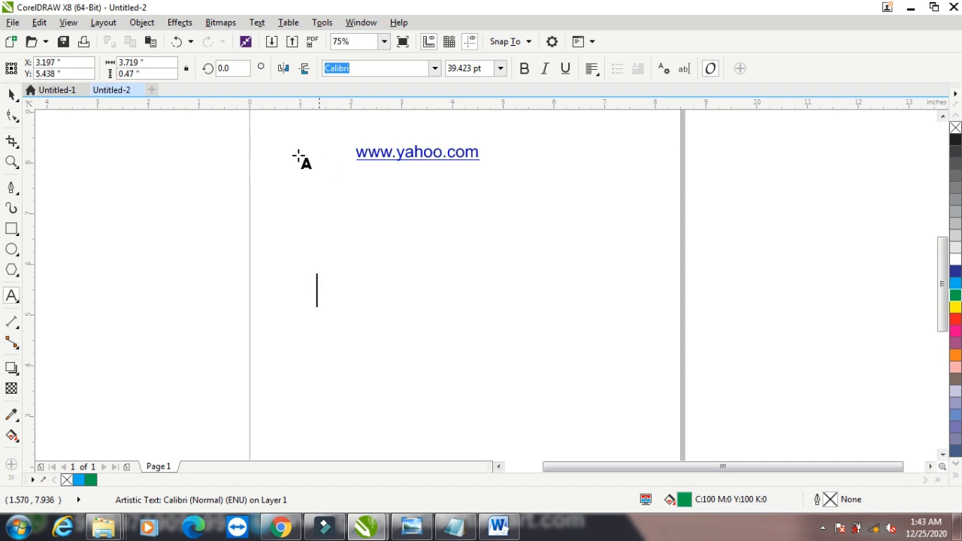
{"action": "left_click", "coordinate": [11, 94]}
Paste the copied web address with Paste Special as Text, and convert the resulting paragraph text to artistic text.
{"action": "left_click", "coordinate": [45, 24]}
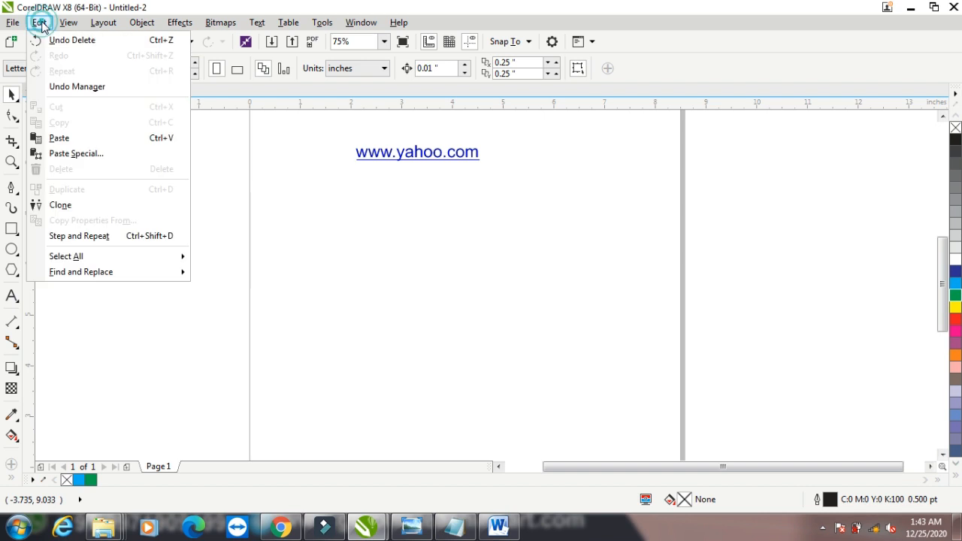
{"action": "left_click", "coordinate": [82, 154]}
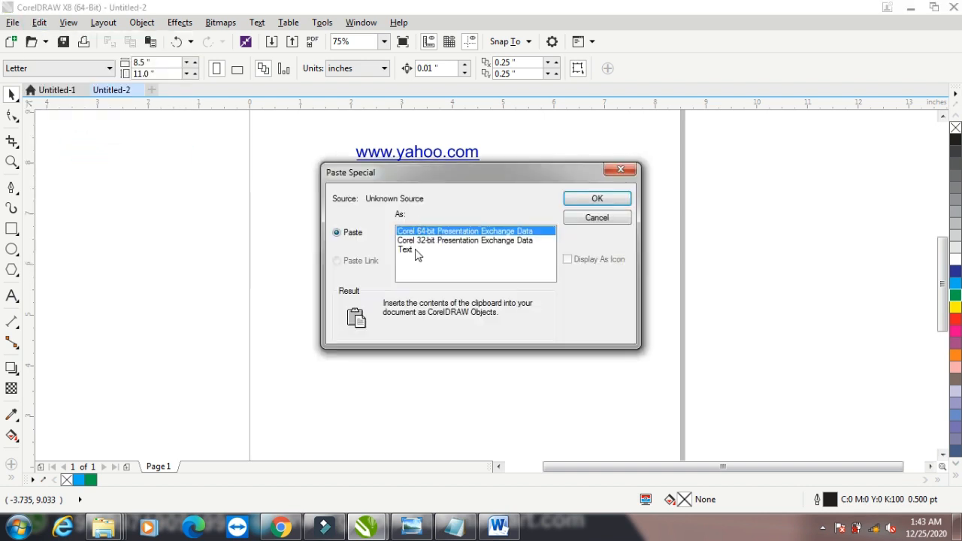
{"action": "left_click", "coordinate": [410, 249]}
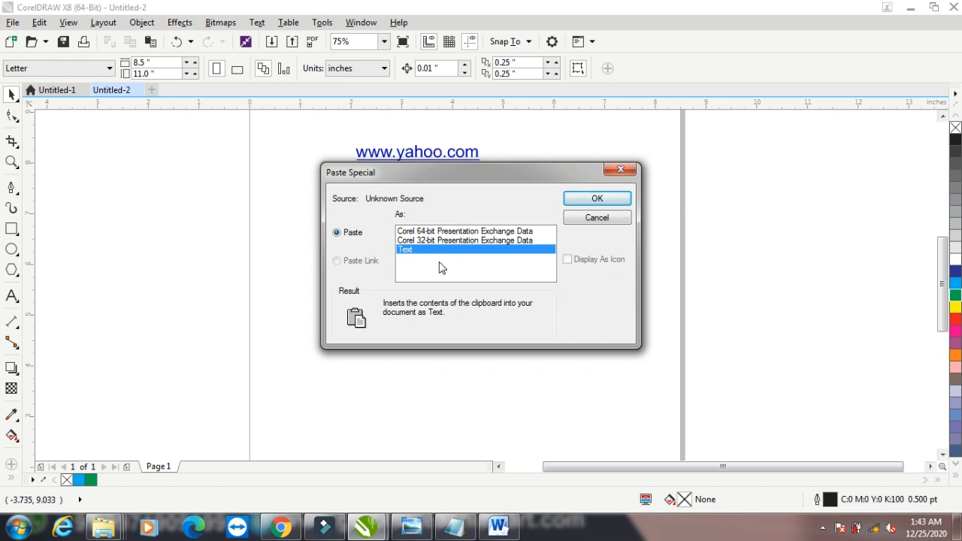
{"action": "left_click", "coordinate": [605, 198]}
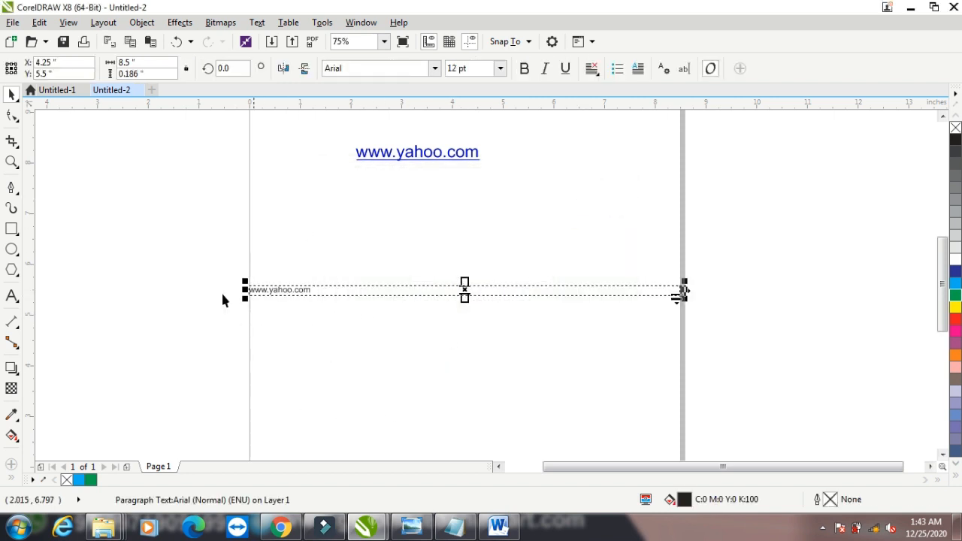
{"action": "left_click", "coordinate": [255, 22]}
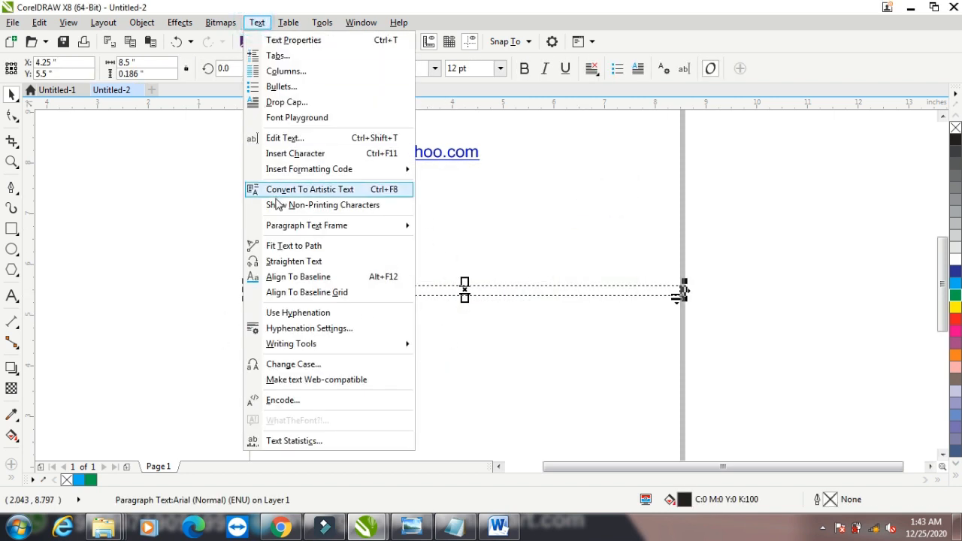
{"action": "left_click", "coordinate": [277, 191]}
Enlarge the artistic web address to about 4.77 inches wide and format it with a red fill and an underline.
{"action": "left_click_drag", "start_coordinate": [317, 301], "coordinate": [471, 370]}
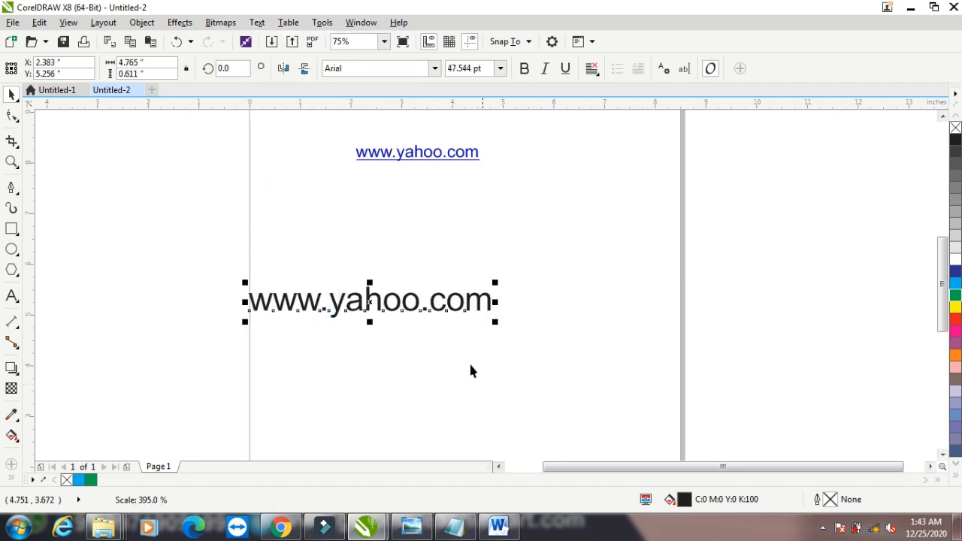
{"action": "left_click", "coordinate": [955, 318]}
{"action": "left_click", "coordinate": [565, 68]}
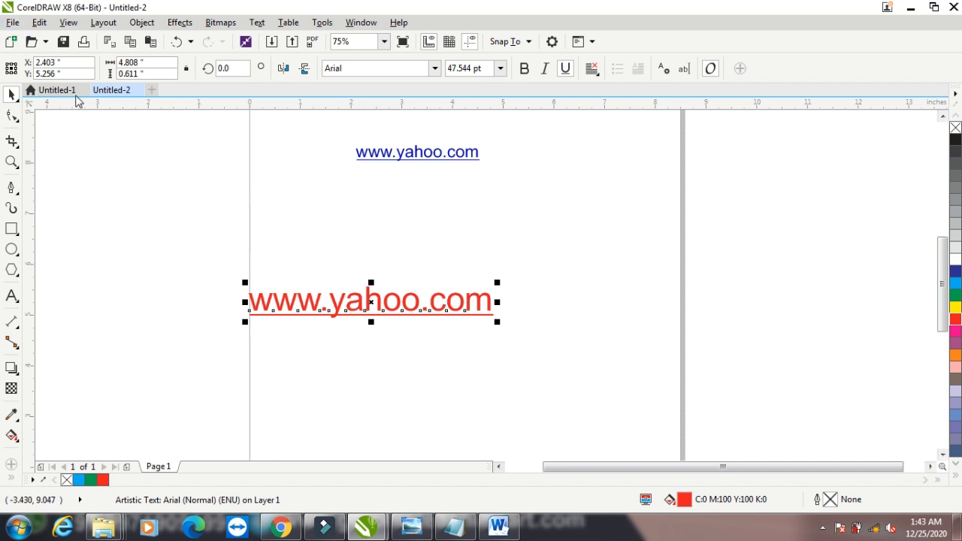
In Untitled-1, replace the page's web address with the lower privacy-policy paragraph, extending its frame to about 2.69 inches high.
{"action": "left_click", "coordinate": [50, 90]}
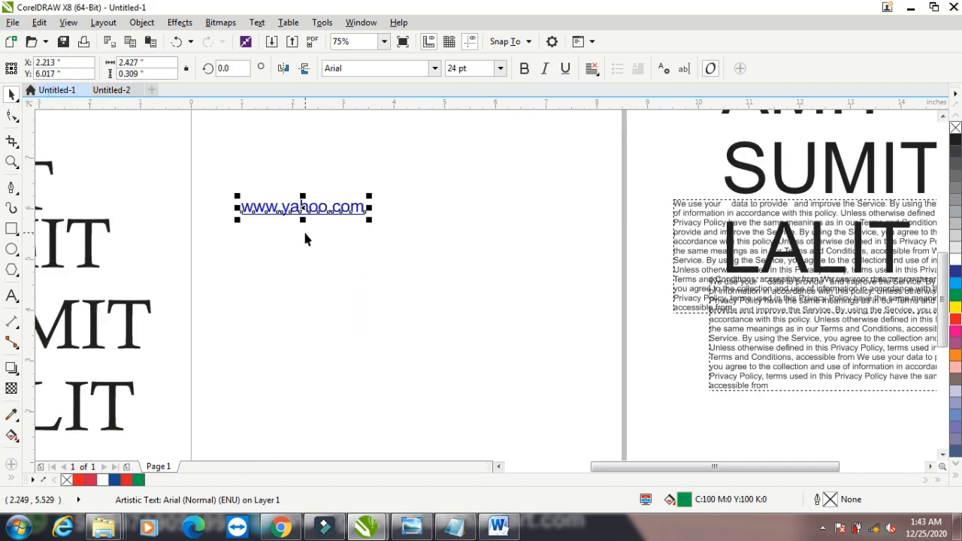
{"action": "key", "text": "Delete"}
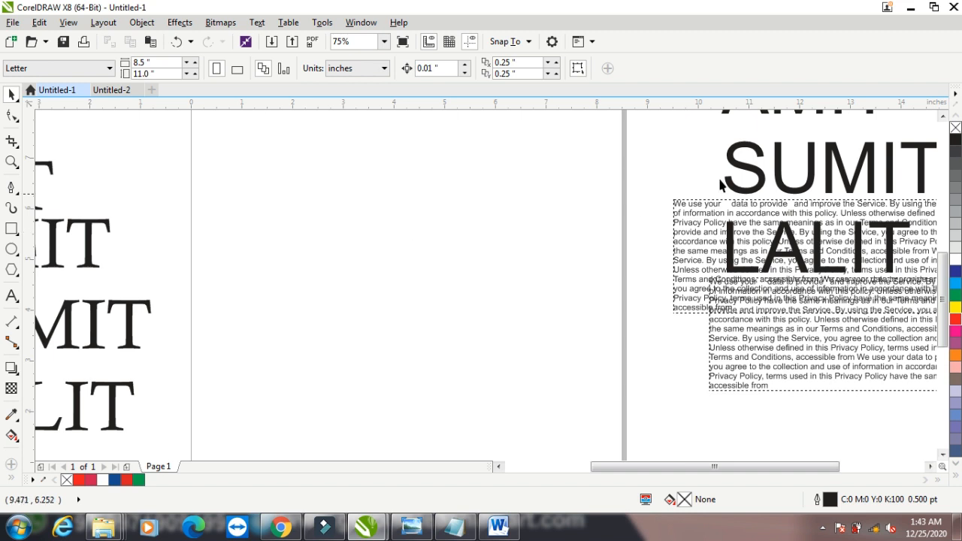
{"action": "left_click_drag", "start_coordinate": [772, 329], "coordinate": [232, 245]}
{"action": "left_click_drag", "start_coordinate": [409, 293], "coordinate": [409, 315]}
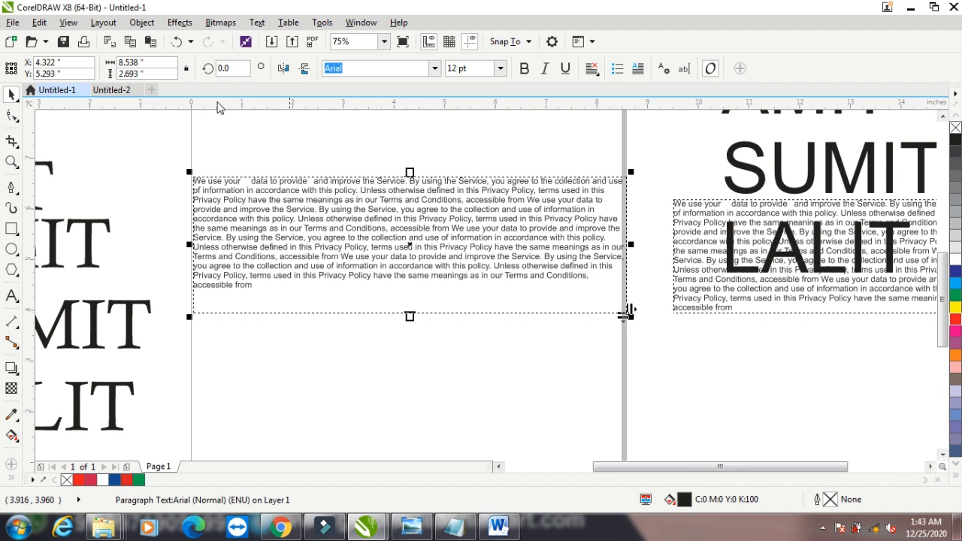
Turn on the display of non-printing characters for the privacy-policy paragraph on the page.
{"action": "left_click", "coordinate": [11, 162]}
{"action": "left_click_drag", "start_coordinate": [173, 167], "coordinate": [633, 348]}
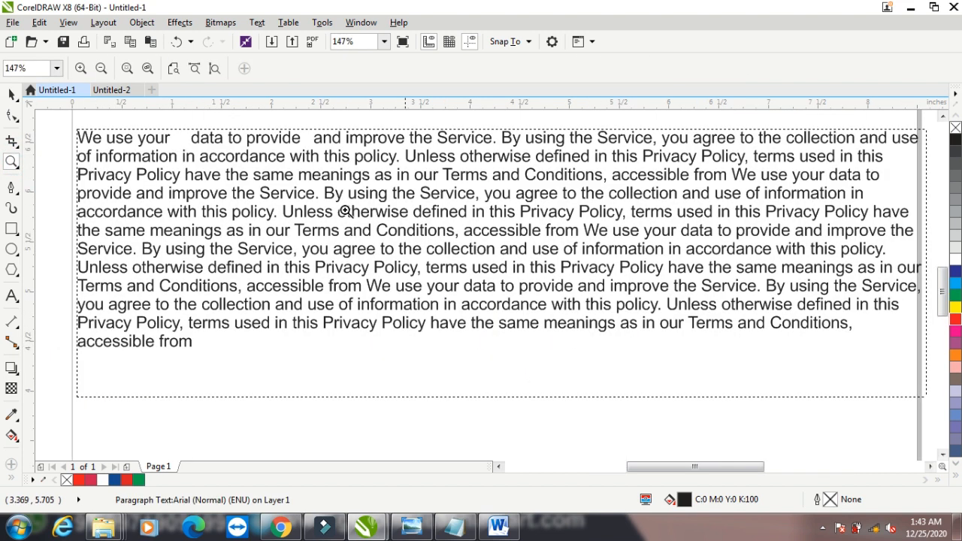
{"action": "left_click", "coordinate": [257, 22]}
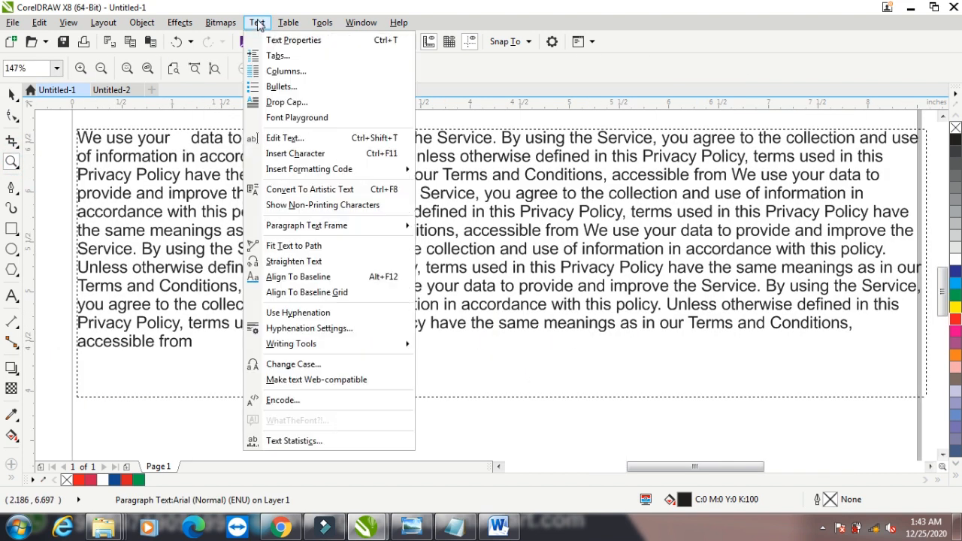
{"action": "left_click", "coordinate": [290, 205]}
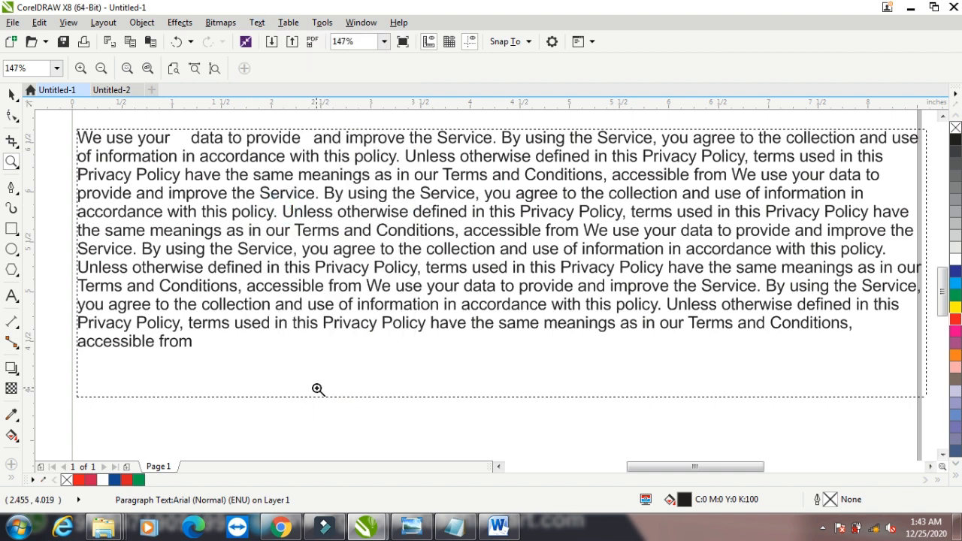
Insert two paragraph breaks before "the same meanings" at the start of the paragraph's sixth line.
{"action": "key", "text": "F8"}
{"action": "left_click", "coordinate": [317, 388]}
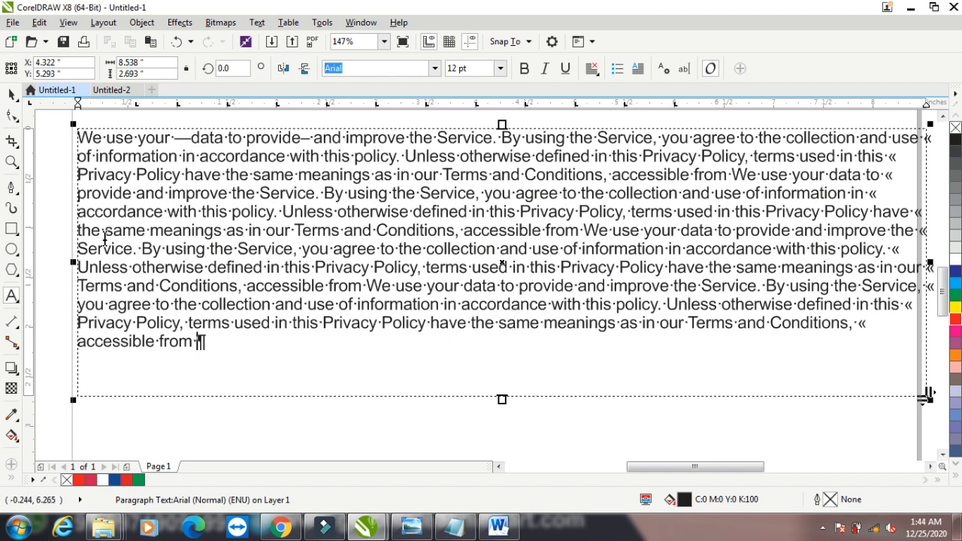
{"action": "left_click", "coordinate": [78, 231]}
{"action": "key", "text": "Return"}
{"action": "key", "text": "Return"}
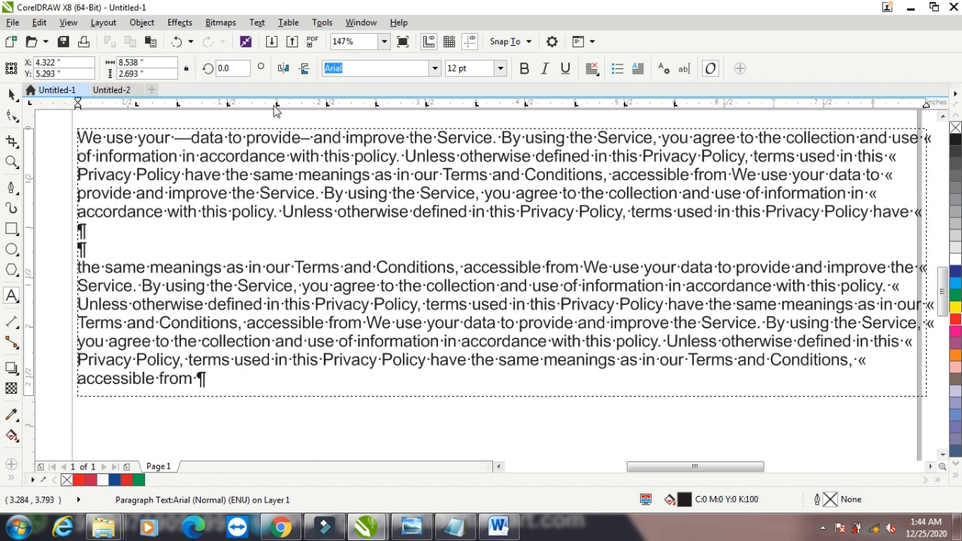
Turn off the display of non-printing characters in the paragraph.
{"action": "left_click", "coordinate": [257, 22]}
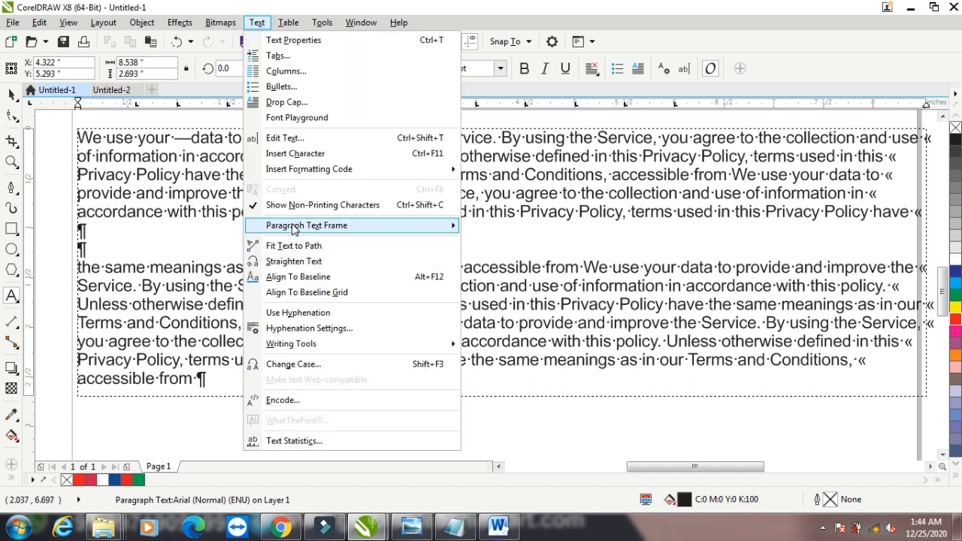
{"action": "mouse_move", "coordinate": [306, 228]}
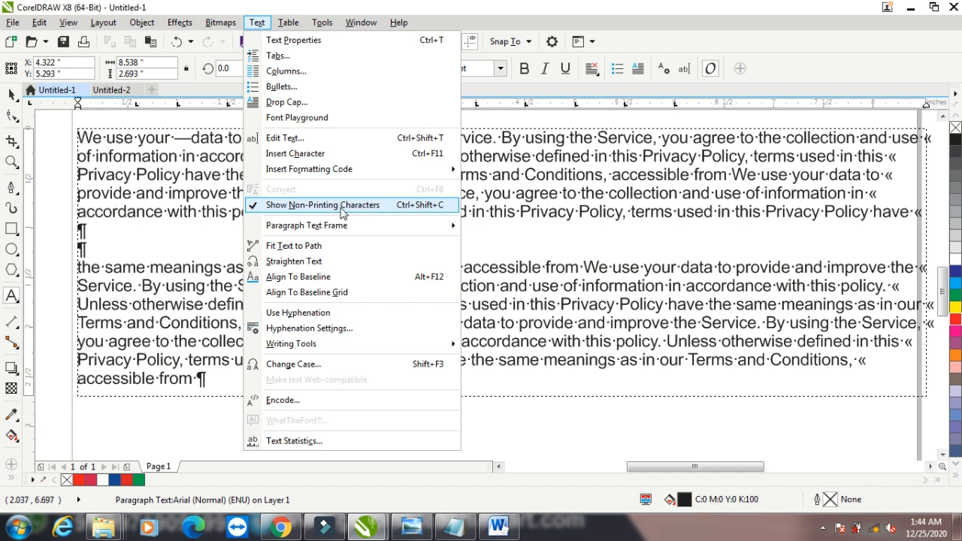
{"action": "left_click", "coordinate": [308, 205]}
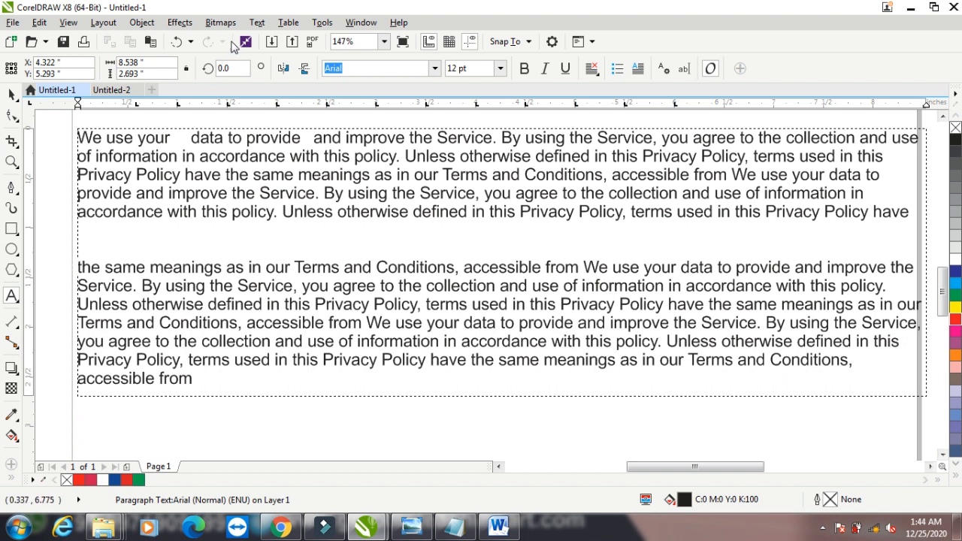
{"action": "left_click", "coordinate": [254, 22]}
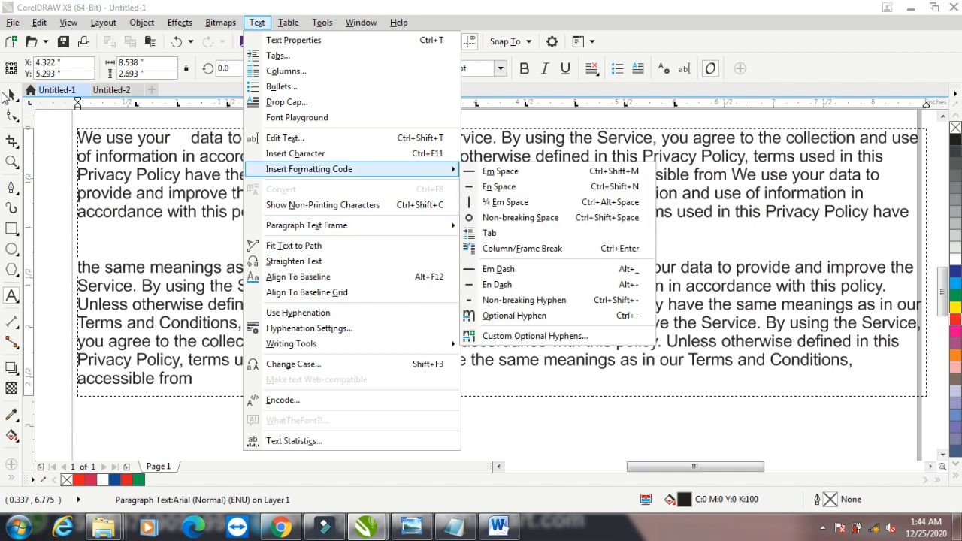
{"action": "left_click", "coordinate": [9, 96]}
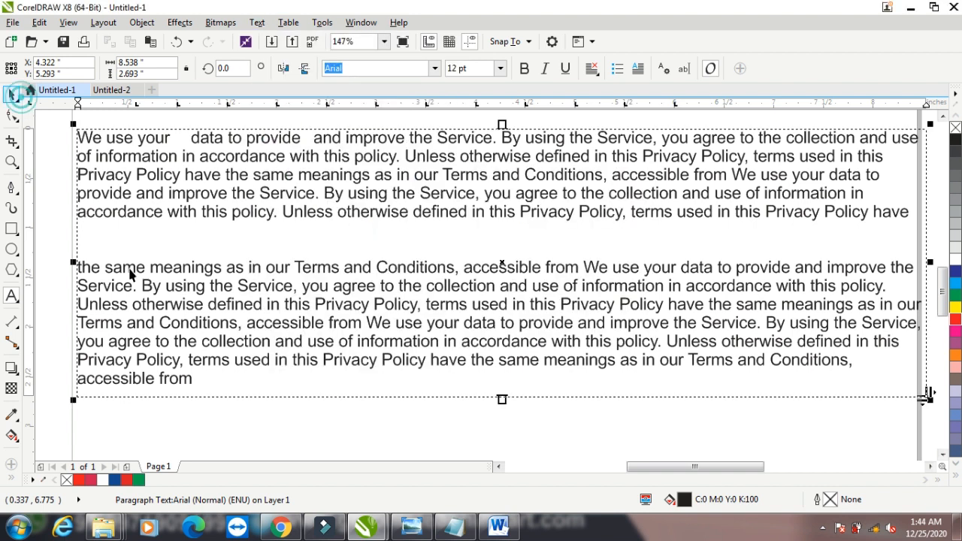
{"action": "left_click", "coordinate": [257, 21]}
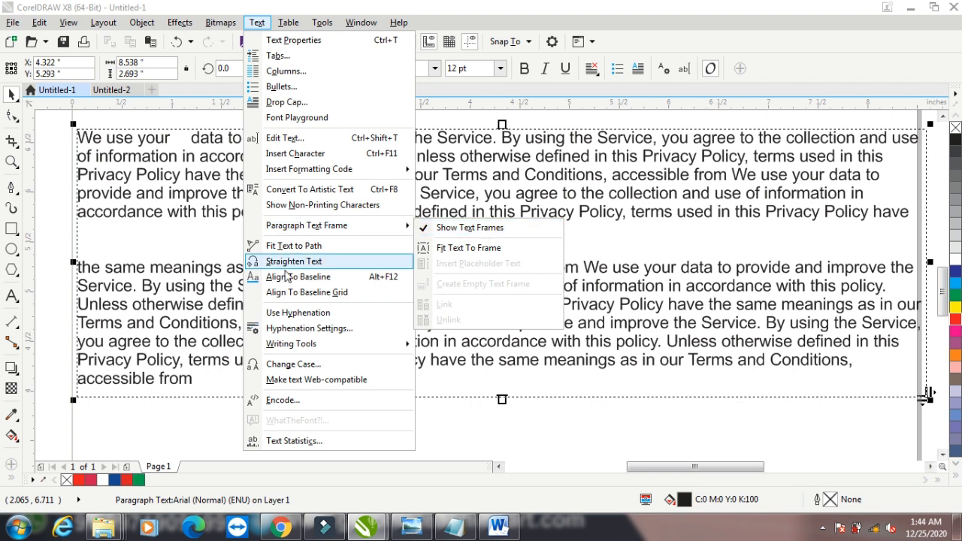
{"action": "left_click", "coordinate": [125, 215]}
Shorten the paragraph's frame to about 1.64 inches high and draw an empty text frame of about 5.47 by 2.29 inches below it.
{"action": "left_click_drag", "start_coordinate": [502, 399], "coordinate": [337, 290]}
{"action": "scroll", "coordinate": [335, 287], "scroll_direction": "down", "scroll_amount": 2}
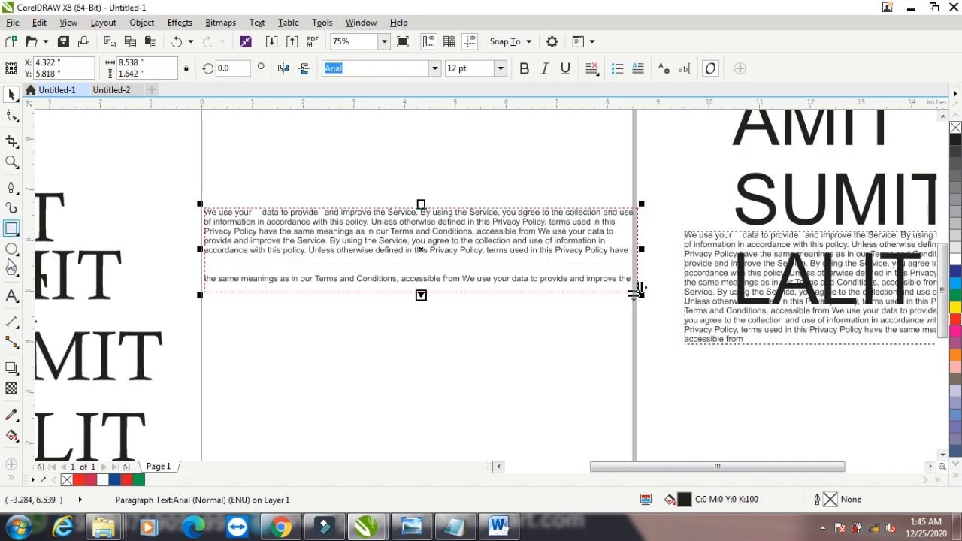
{"action": "left_click", "coordinate": [12, 294]}
{"action": "left_click_drag", "start_coordinate": [248, 317], "coordinate": [526, 435]}
{"action": "left_click", "coordinate": [11, 94]}
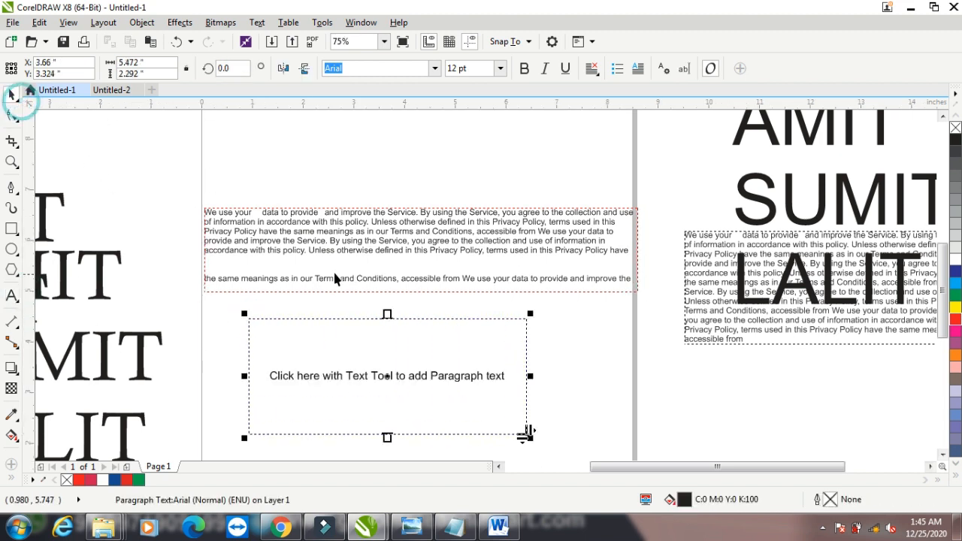
Link the overflowing paragraph frame with the empty text frame below it.
{"action": "left_click", "coordinate": [347, 231], "text": "shift"}
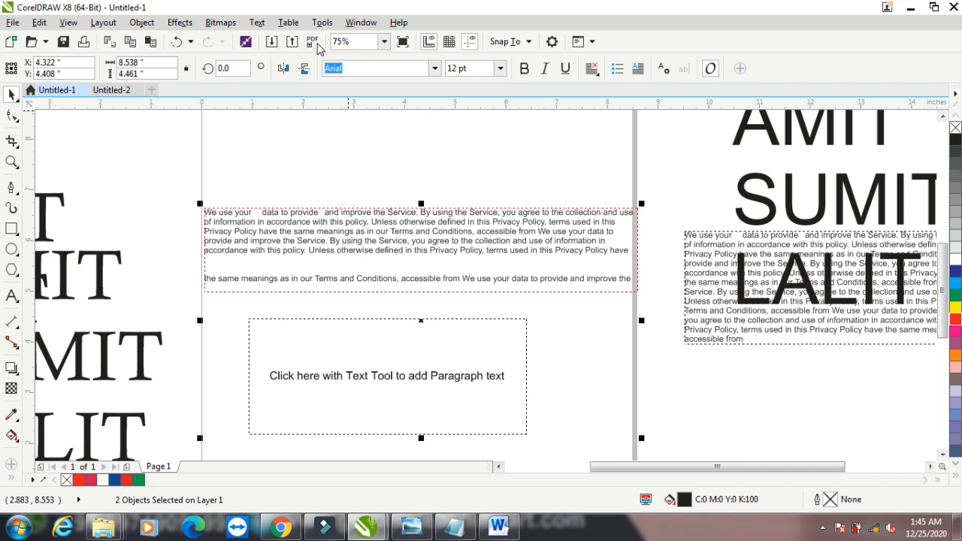
{"action": "left_click", "coordinate": [257, 22]}
{"action": "mouse_move", "coordinate": [365, 225]}
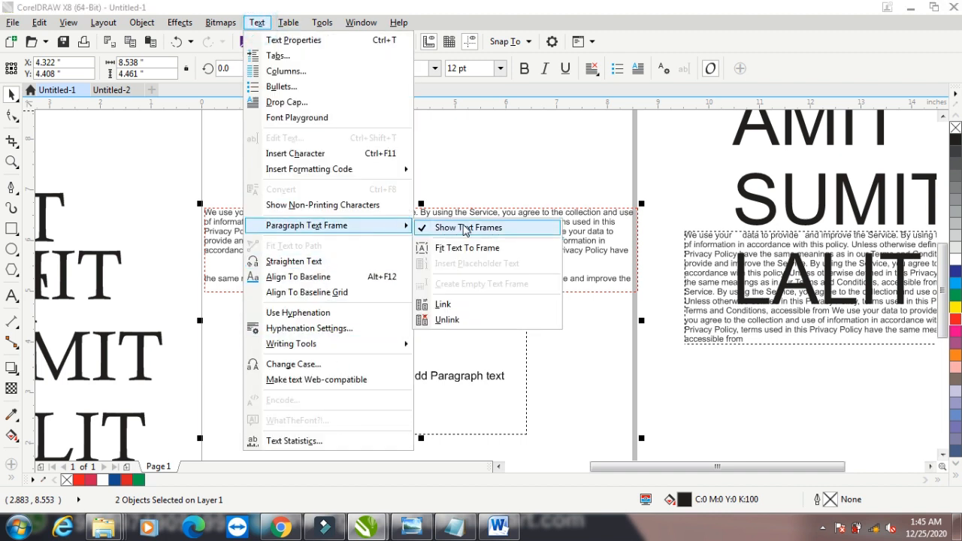
{"action": "left_click", "coordinate": [444, 304]}
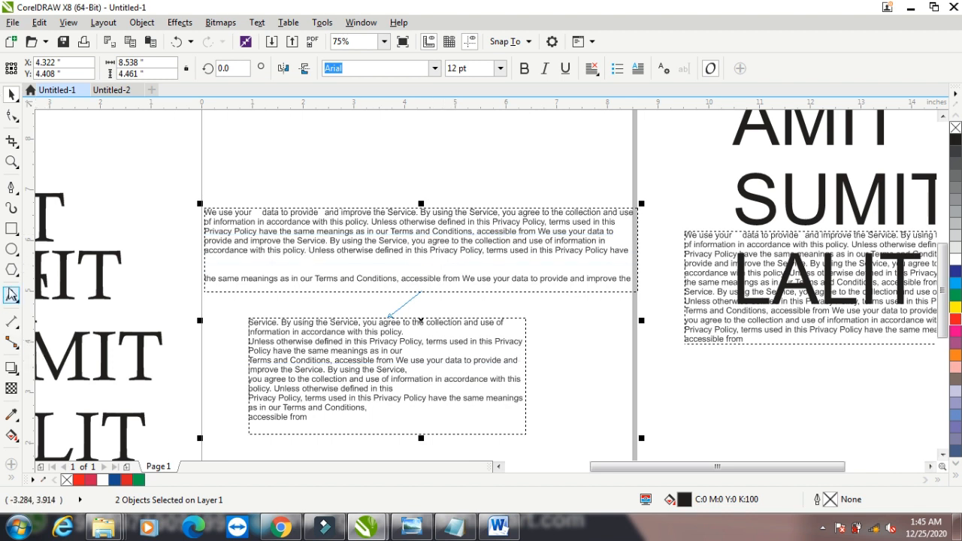
Add a new line reading "123" after "improve the" at the end of the upper linked frame.
{"action": "left_click", "coordinate": [11, 295]}
{"action": "left_click", "coordinate": [631, 280]}
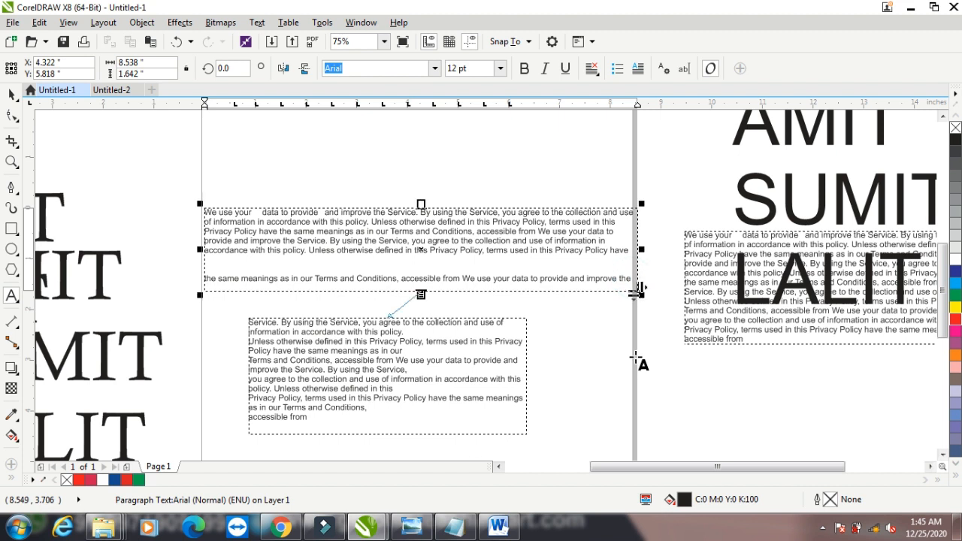
{"action": "key", "text": "Return"}
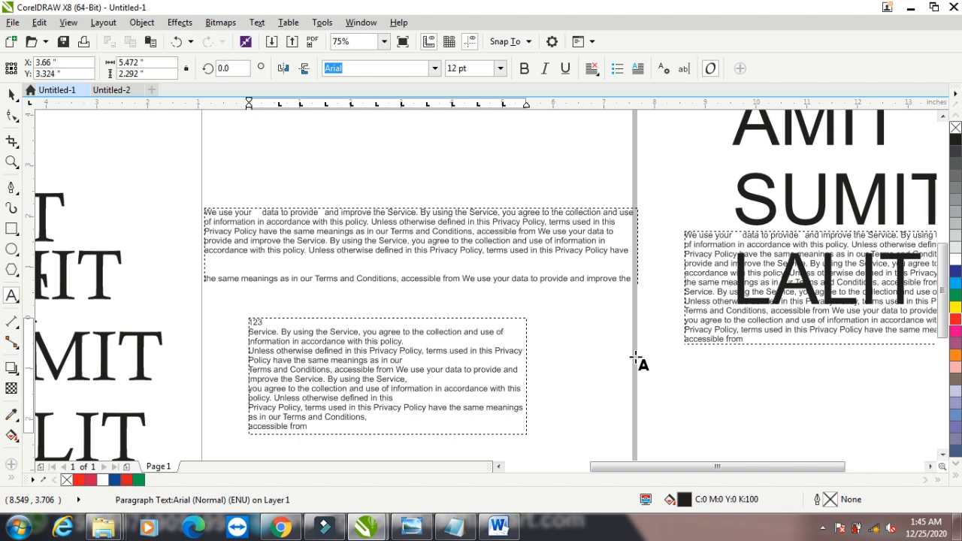
Unlink the two paragraph text frames and check that each one can be selected separately.
{"action": "left_click", "coordinate": [11, 94]}
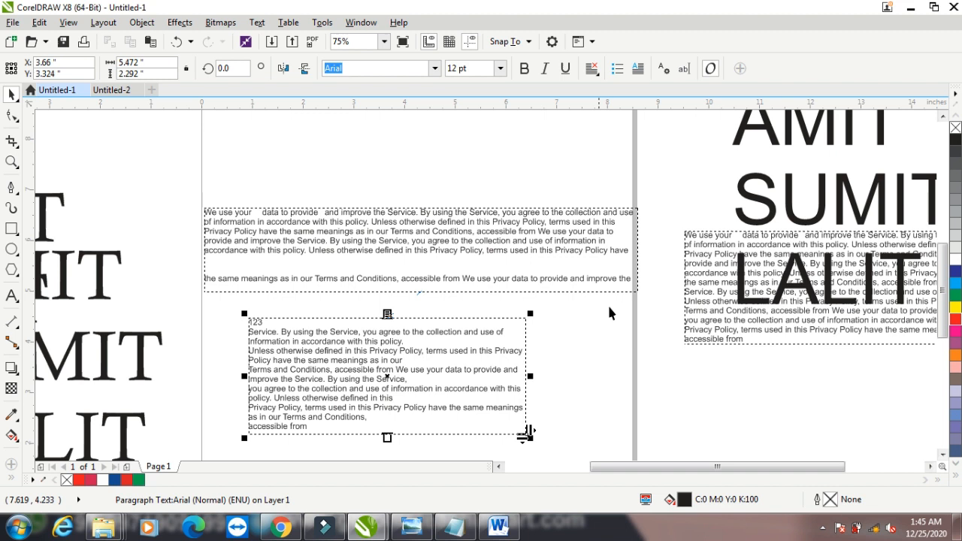
{"action": "left_click", "coordinate": [369, 247], "text": "shift"}
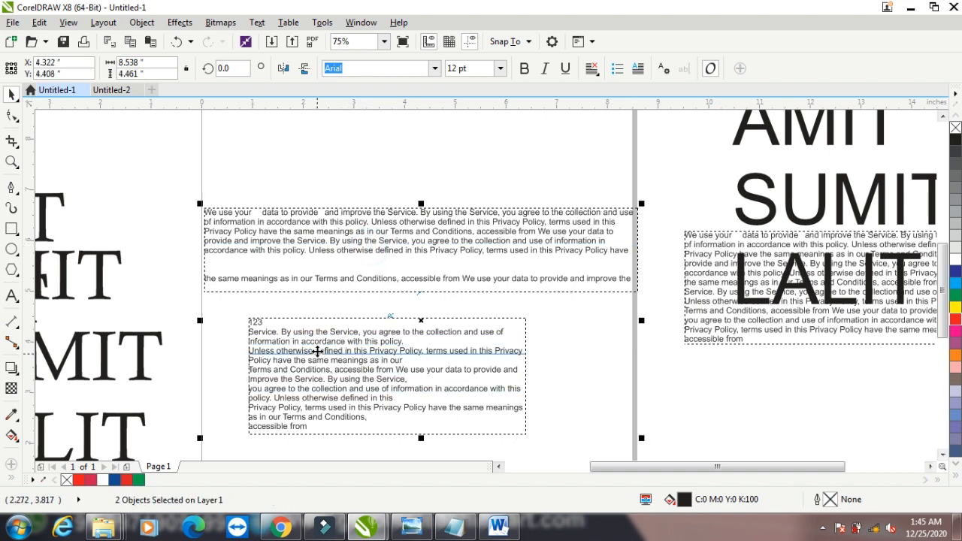
{"action": "left_click", "coordinate": [256, 23]}
{"action": "mouse_move", "coordinate": [383, 227]}
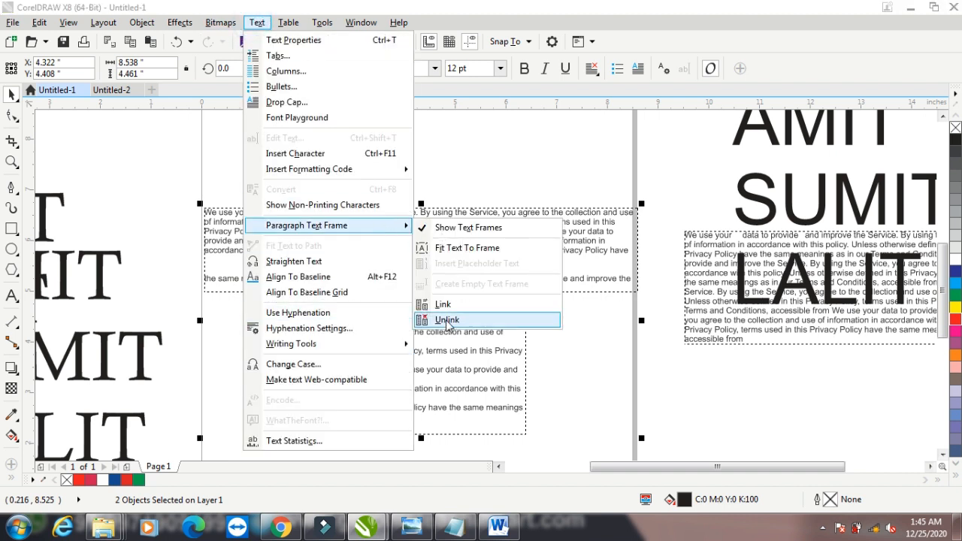
{"action": "left_click", "coordinate": [446, 321]}
{"action": "left_click", "coordinate": [430, 158]}
{"action": "left_click", "coordinate": [401, 254]}
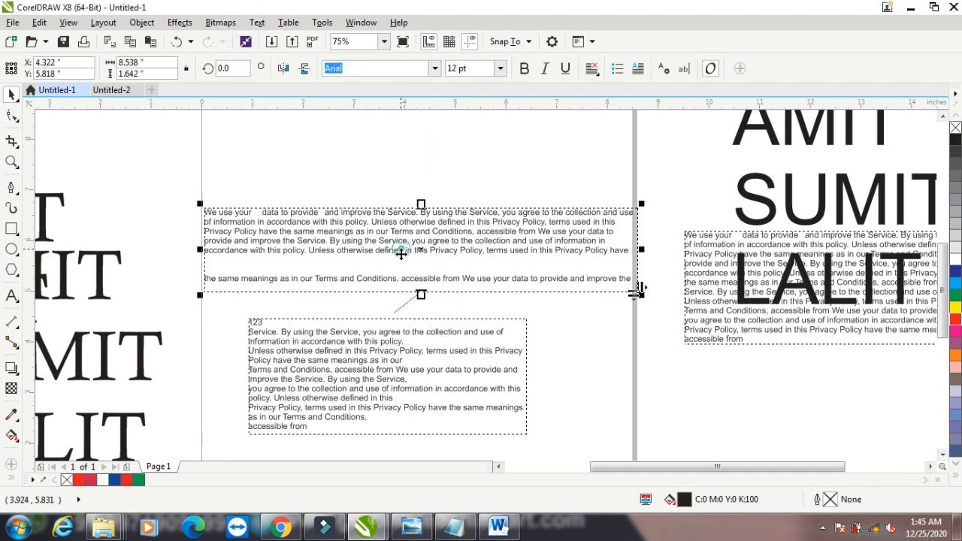
{"action": "left_click", "coordinate": [376, 365]}
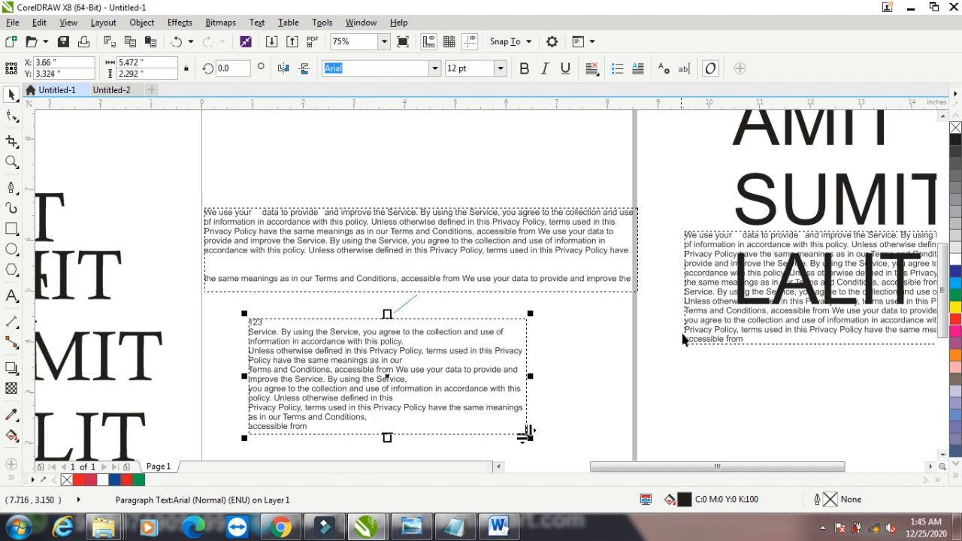
Break the upper frame's last line before "We use your data" to push the remaining words out of the frame.
{"action": "left_click", "coordinate": [11, 295]}
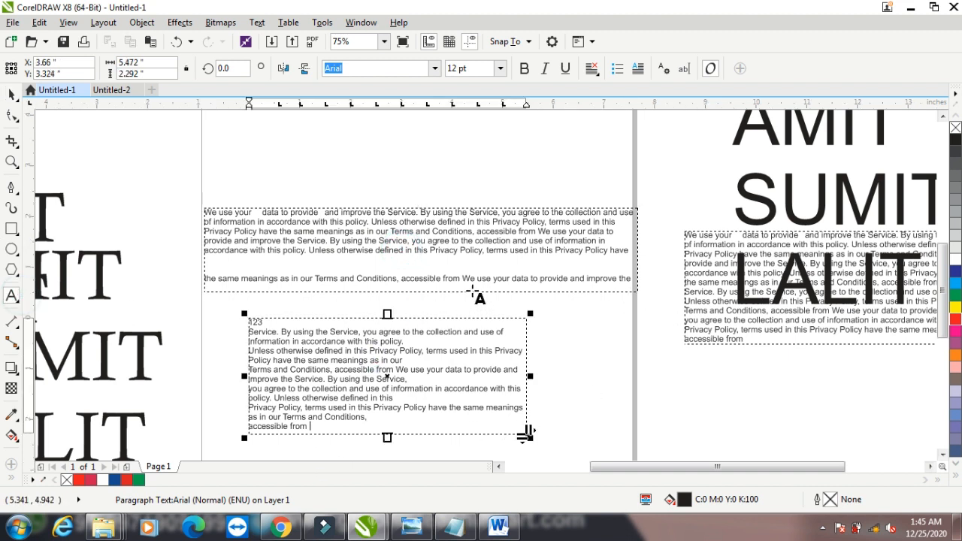
{"action": "left_click", "coordinate": [471, 278]}
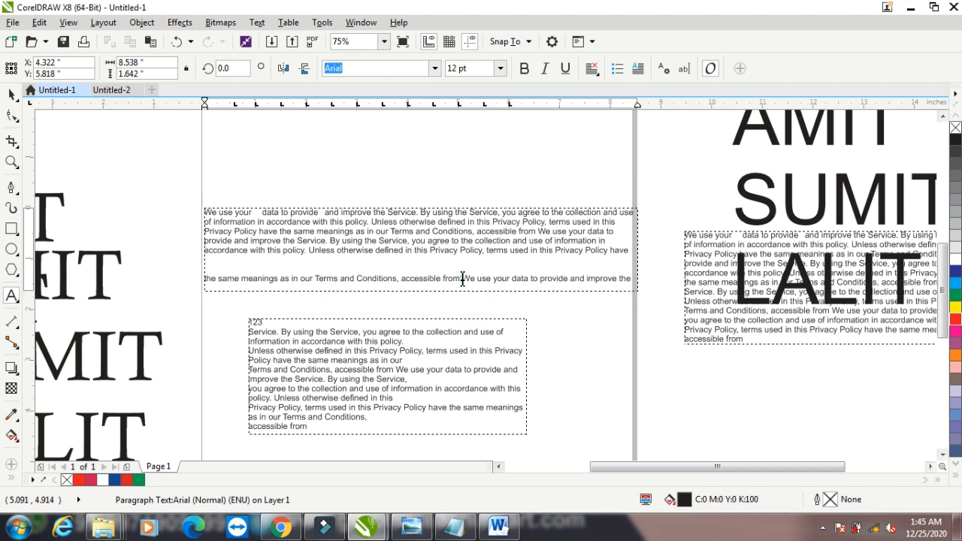
{"action": "left_click", "coordinate": [502, 356]}
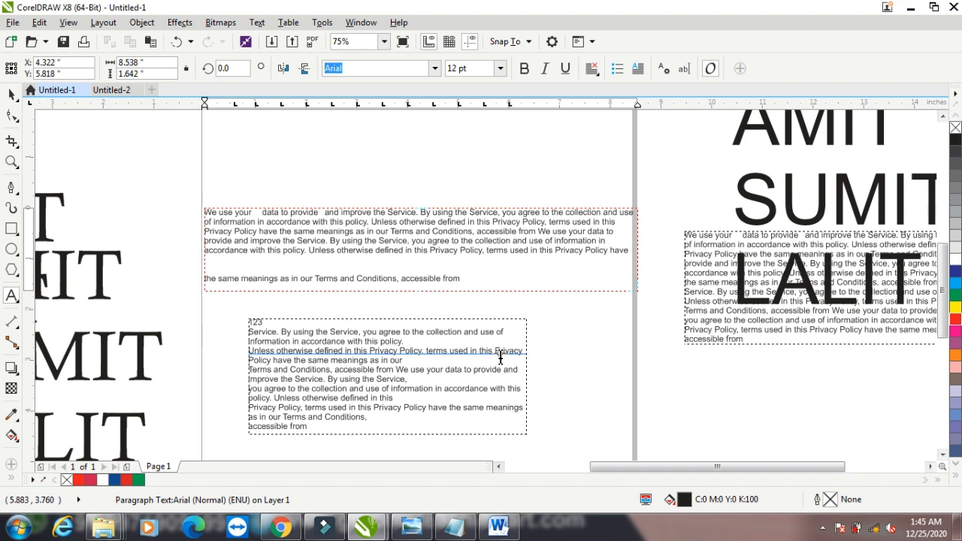
Select both paragraph text frames and move them together off the page, beside the large "LALIT" text.
{"action": "left_click", "coordinate": [12, 96]}
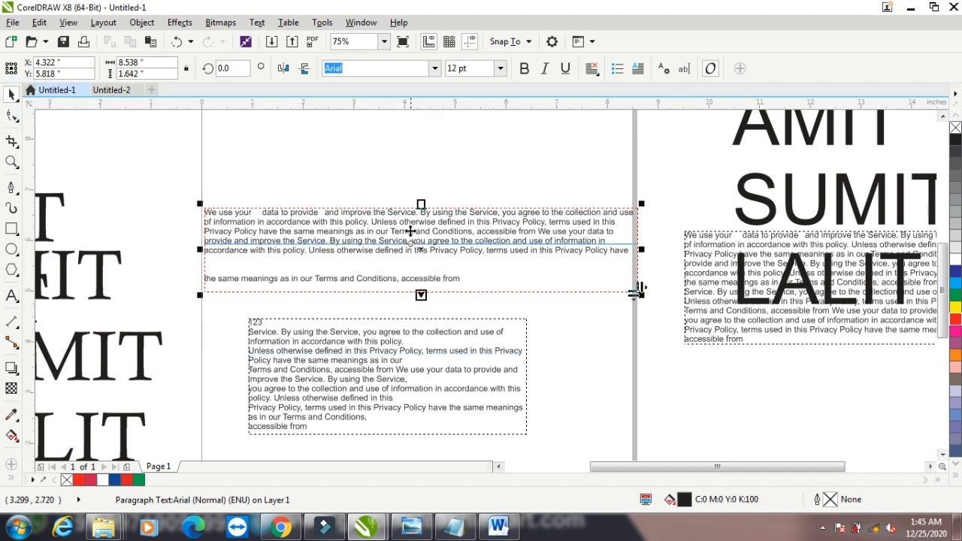
{"action": "left_click", "coordinate": [361, 374], "text": "shift"}
{"action": "left_click_drag", "start_coordinate": [292, 237], "coordinate": [749, 283]}
Draw an ellipse about 5.74 by 5.35 inches on the page and turn it into an empty text frame.
{"action": "left_click", "coordinate": [11, 249]}
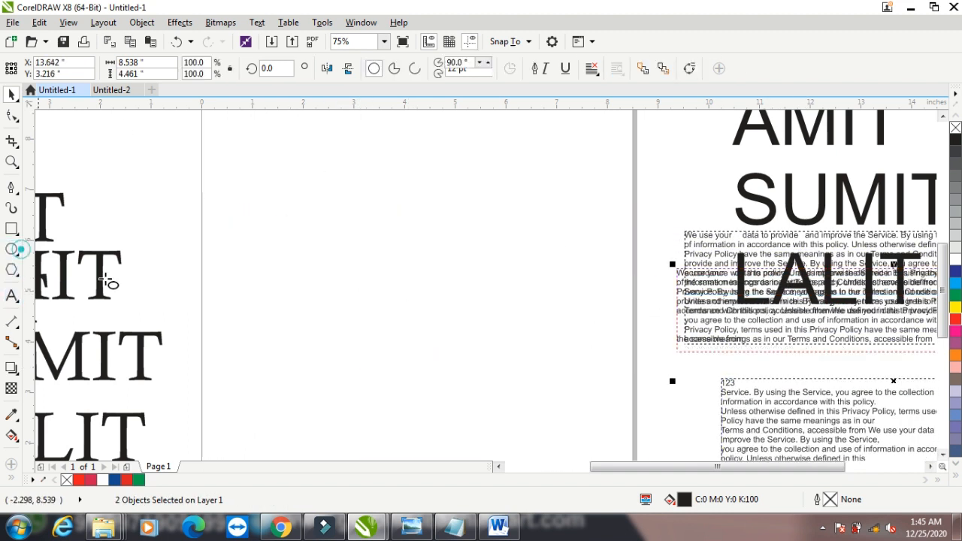
{"action": "left_click_drag", "start_coordinate": [222, 161], "coordinate": [521, 442]}
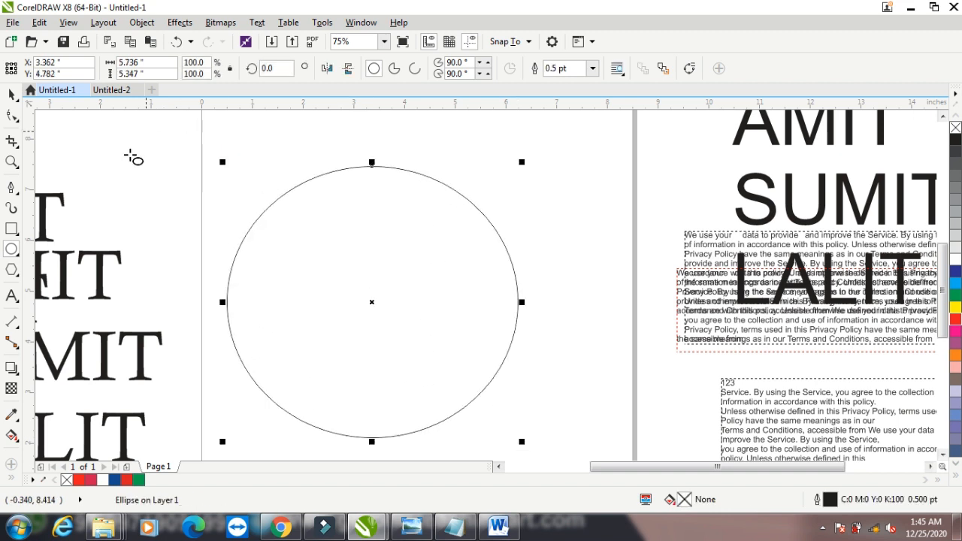
{"action": "left_click", "coordinate": [12, 94]}
{"action": "left_click", "coordinate": [256, 23]}
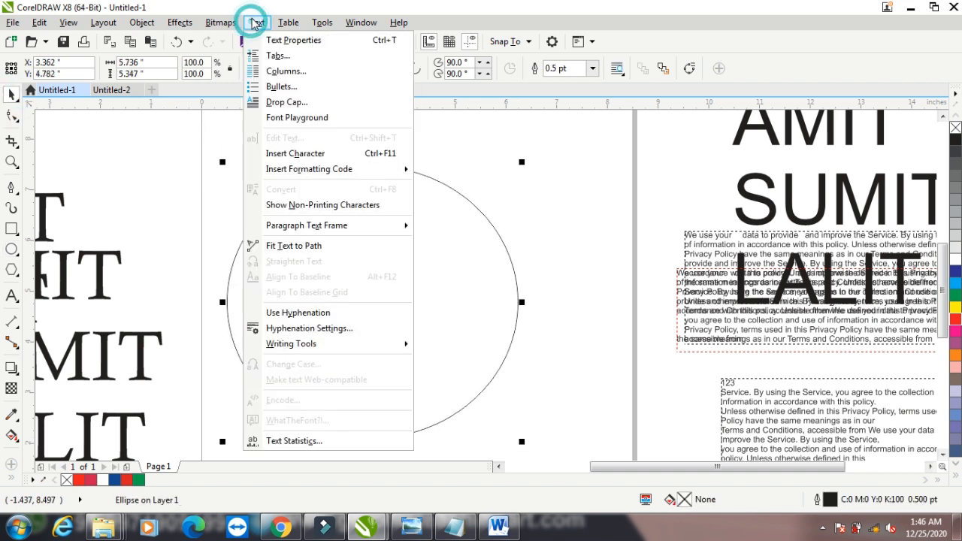
{"action": "mouse_move", "coordinate": [338, 227]}
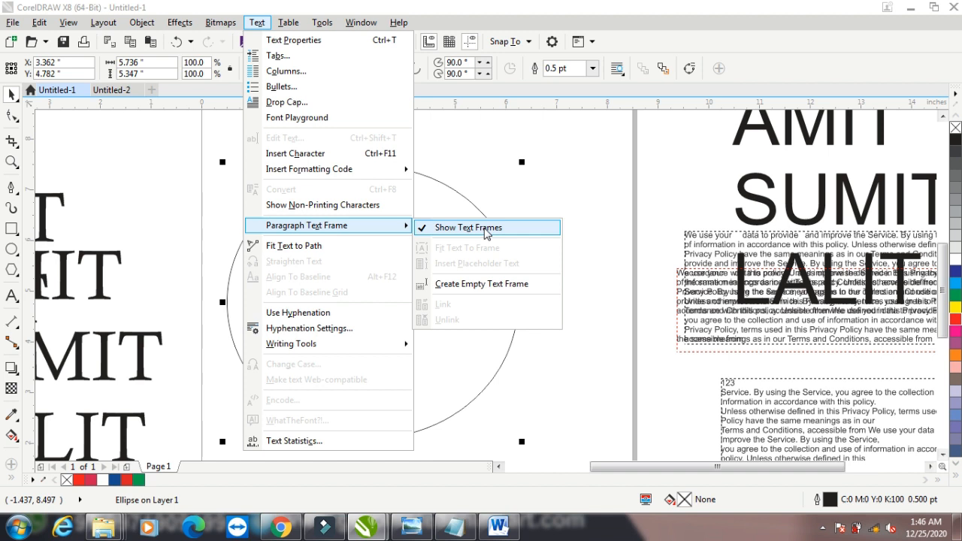
{"action": "left_click", "coordinate": [441, 287]}
{"action": "left_click", "coordinate": [440, 284]}
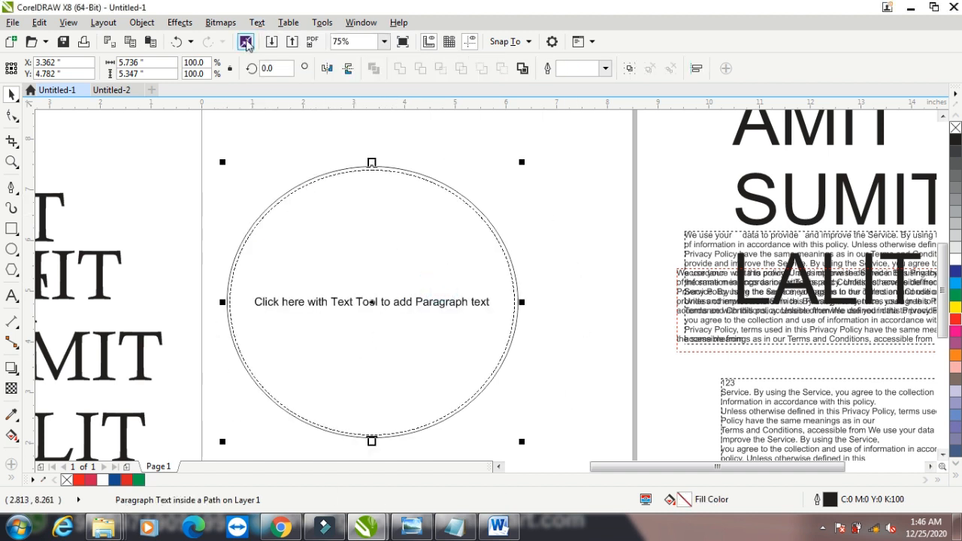
Insert placeholder text into the ellipse's text frame.
{"action": "left_click", "coordinate": [257, 23]}
{"action": "mouse_move", "coordinate": [368, 228]}
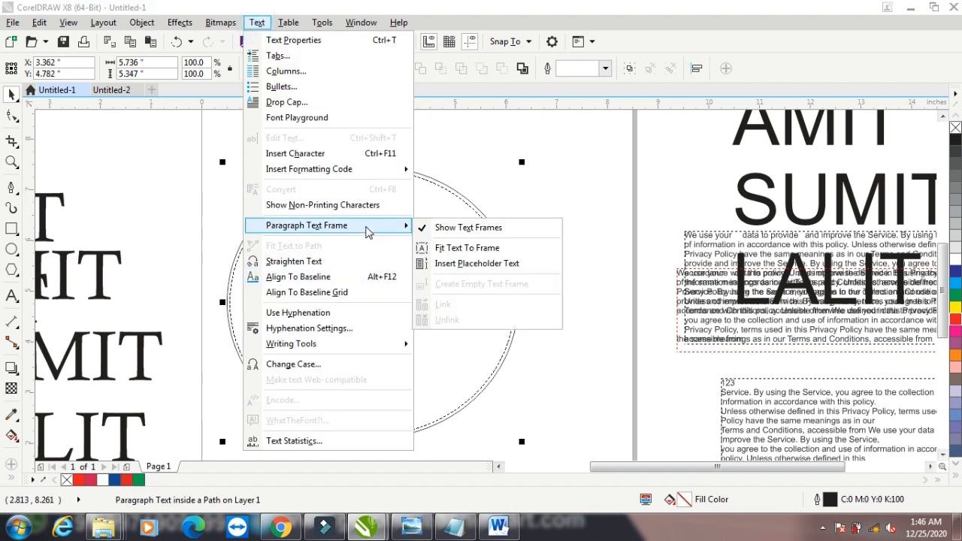
{"action": "left_click", "coordinate": [442, 265]}
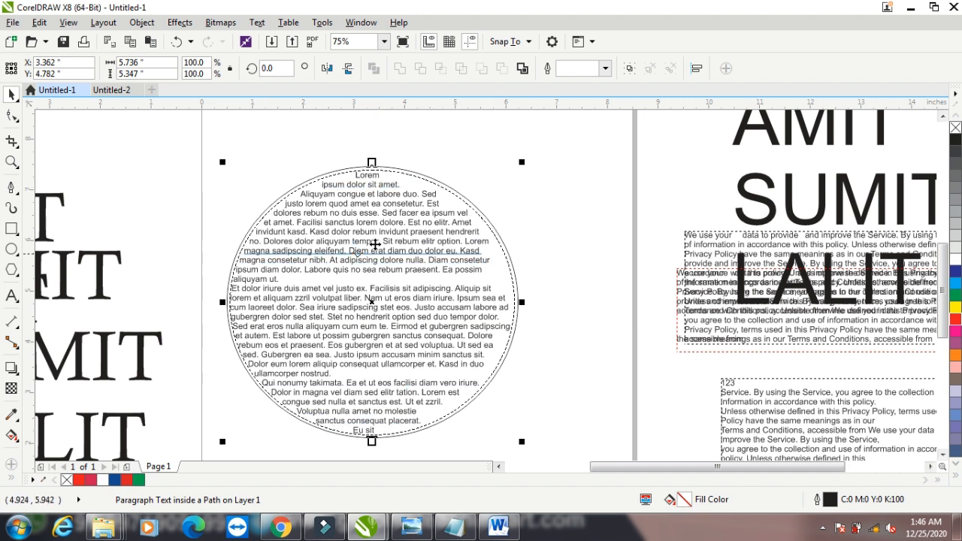
{"action": "left_click", "coordinate": [257, 23]}
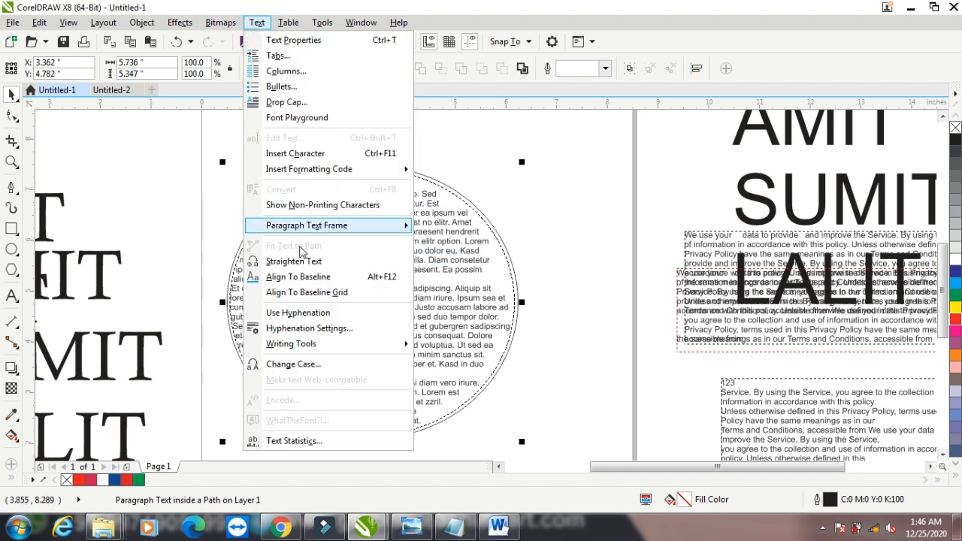
{"action": "mouse_move", "coordinate": [388, 181]}
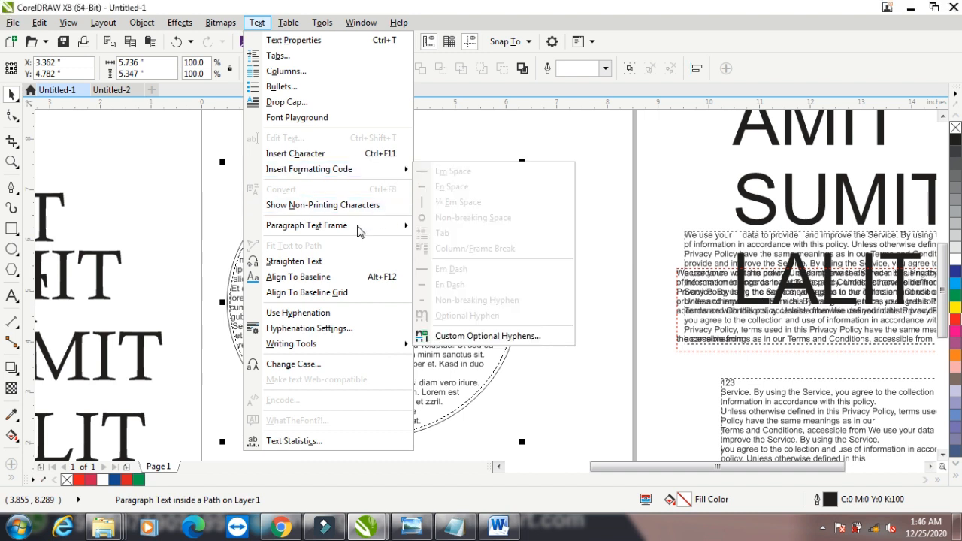
{"action": "mouse_move", "coordinate": [368, 228]}
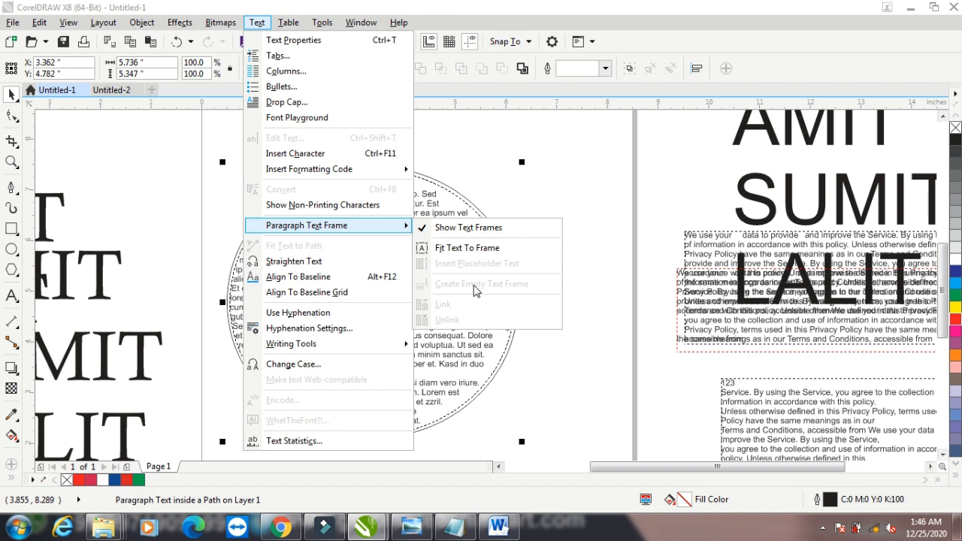
{"action": "left_click", "coordinate": [533, 143]}
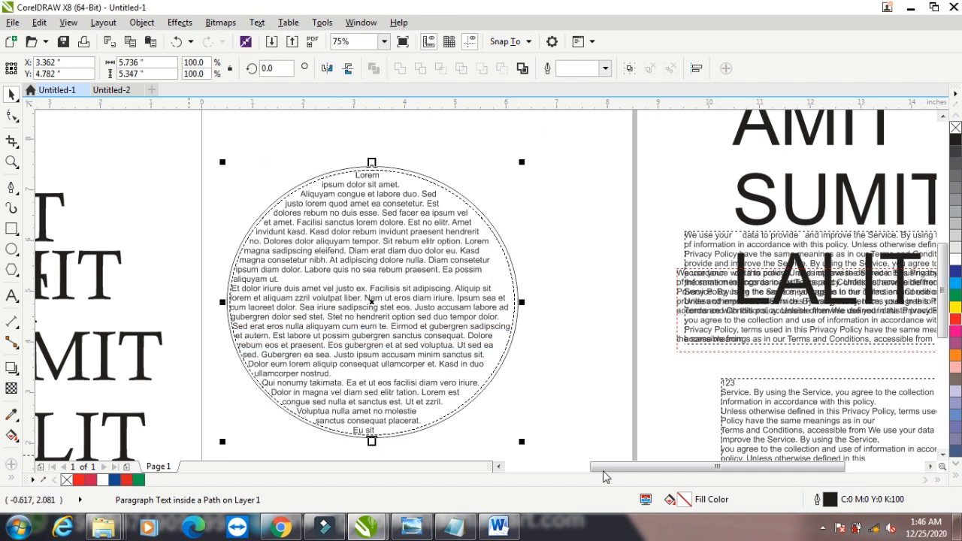
Copy the selected paragraph from Notepad and paste it over all the placeholder text inside the ellipse.
{"action": "left_click", "coordinate": [454, 527]}
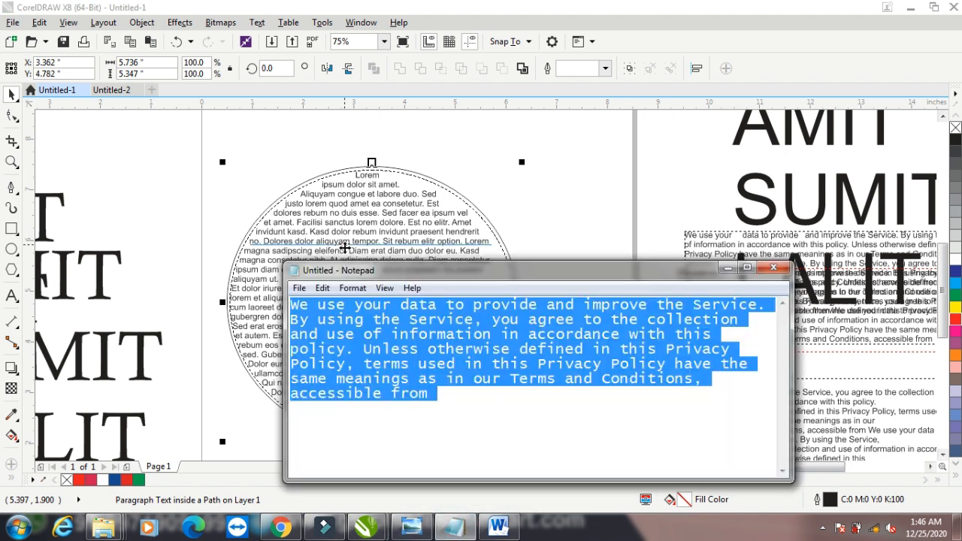
{"action": "right_click", "coordinate": [366, 332]}
{"action": "left_click", "coordinate": [416, 181]}
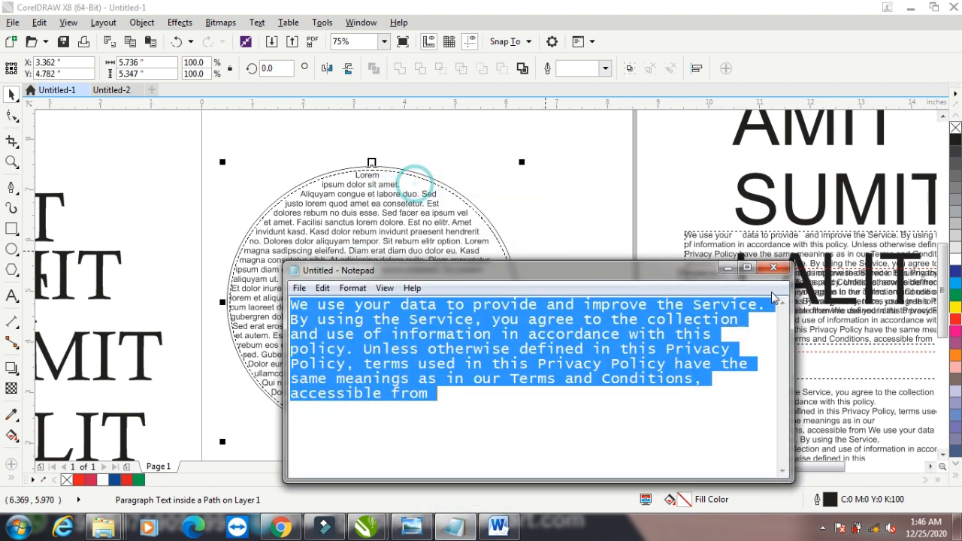
{"action": "left_click", "coordinate": [727, 268]}
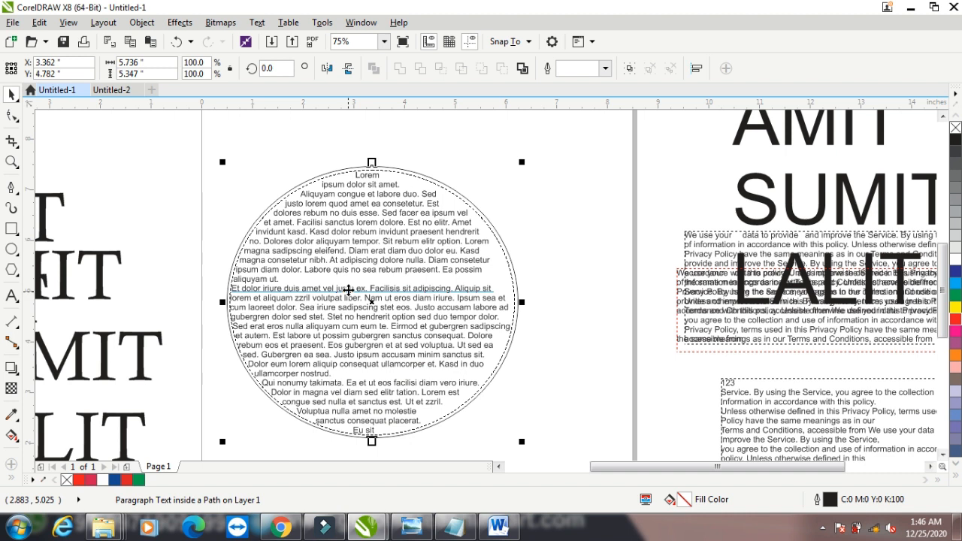
{"action": "double_click", "coordinate": [348, 290]}
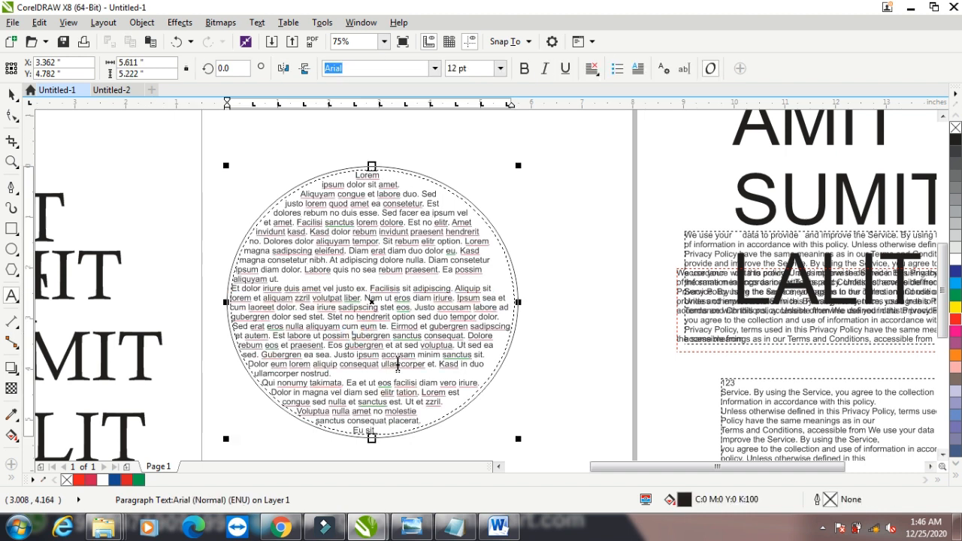
{"action": "key", "text": "ctrl+a"}
{"action": "key", "text": "ctrl+v"}
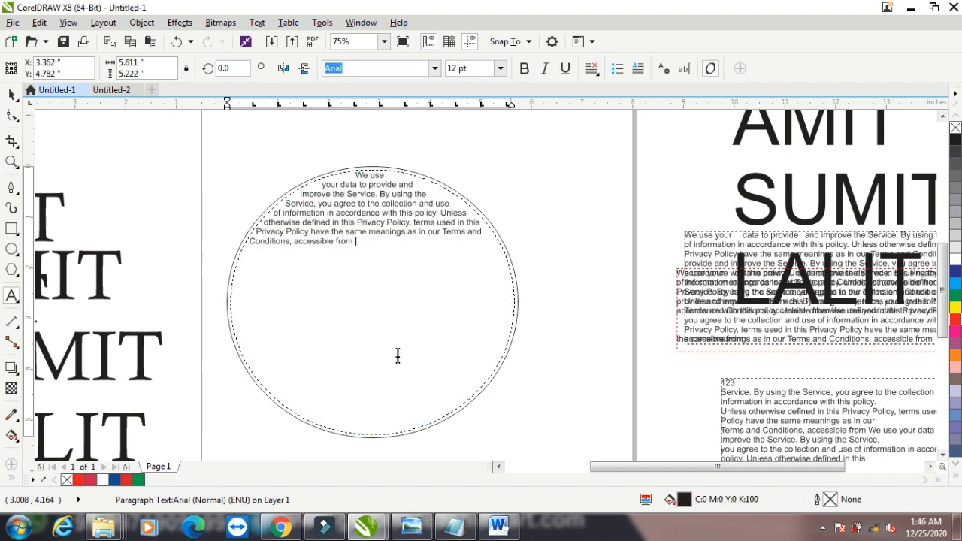
{"action": "left_click", "coordinate": [11, 95]}
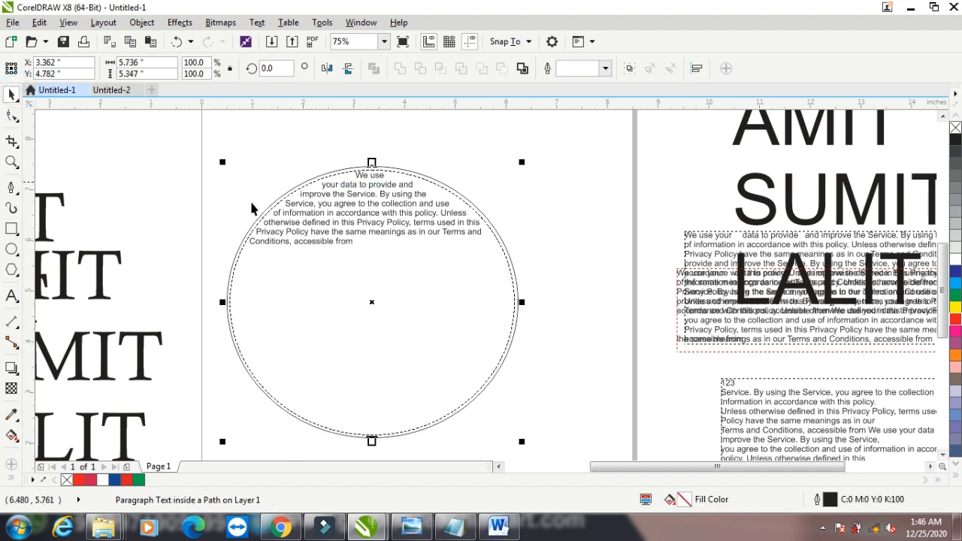
Increase the line spacing of the paragraph inside the ellipse with the Shape tool.
{"action": "left_click", "coordinate": [12, 115]}
{"action": "left_click", "coordinate": [329, 244]}
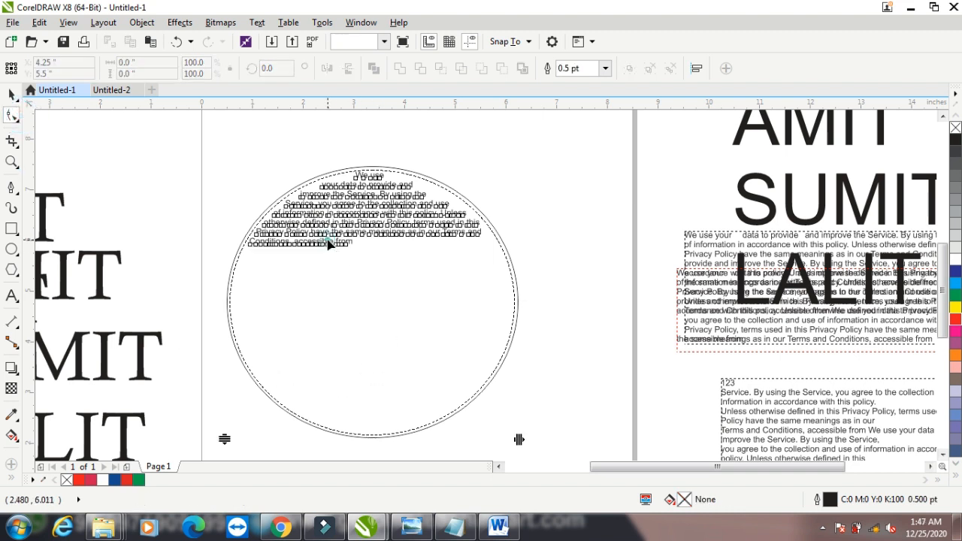
{"action": "left_click", "coordinate": [225, 439]}
{"action": "scroll", "coordinate": [225, 436], "scroll_direction": "down", "scroll_amount": 3}
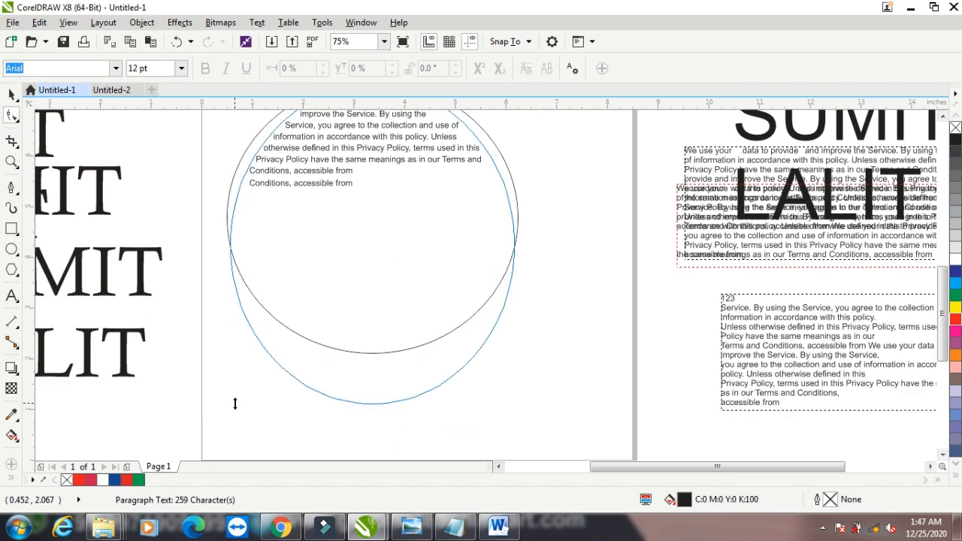
{"action": "left_click_drag", "start_coordinate": [235, 413], "coordinate": [234, 414]}
{"action": "left_click_drag", "start_coordinate": [226, 355], "coordinate": [222, 419]}
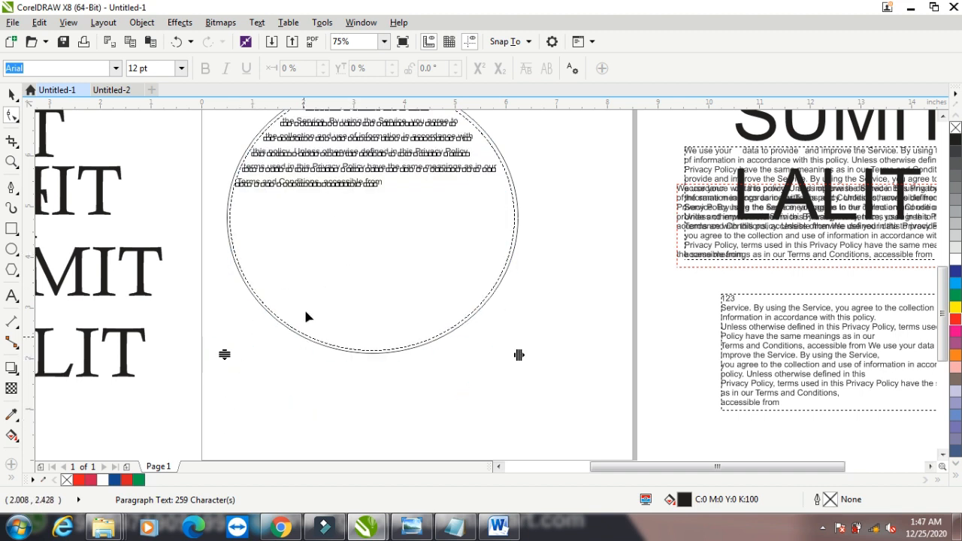
{"action": "left_click", "coordinate": [11, 94]}
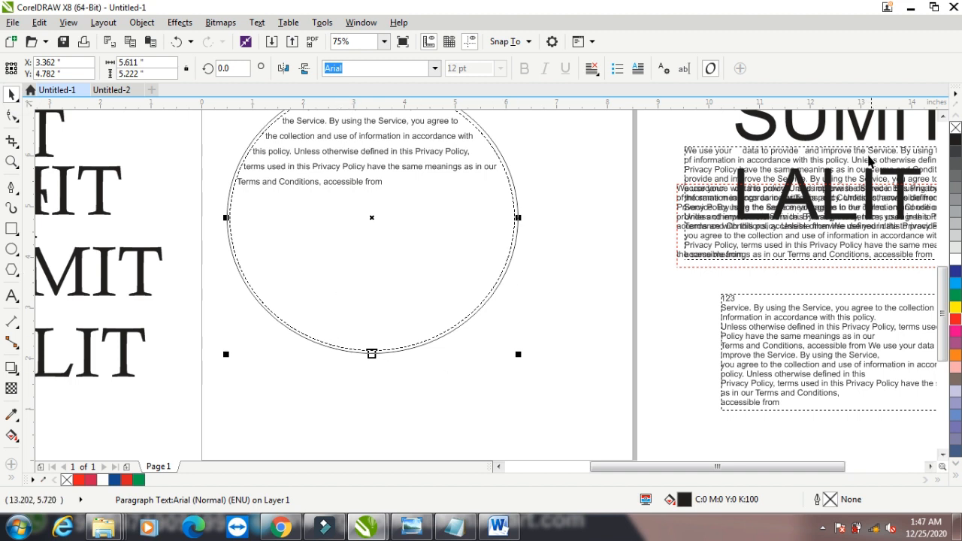
Delete the paragraph text inside the ellipse and the ellipse itself.
{"action": "left_click", "coordinate": [942, 117]}
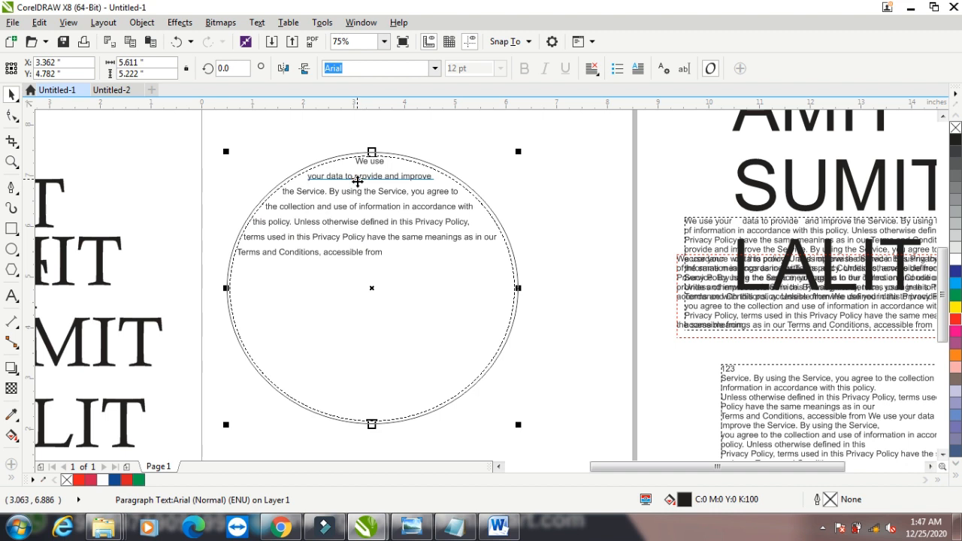
{"action": "key", "text": "Delete"}
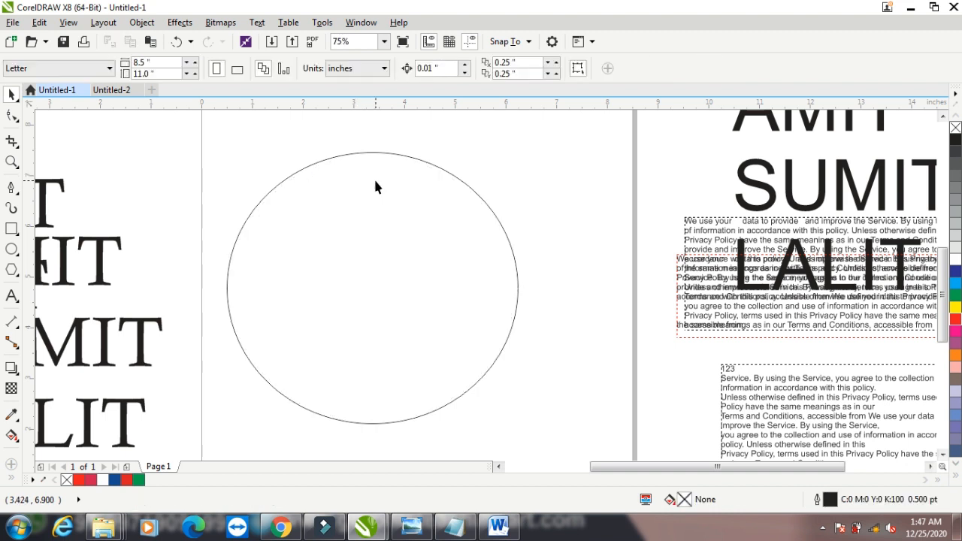
{"action": "left_click", "coordinate": [376, 180]}
{"action": "key", "text": "Delete"}
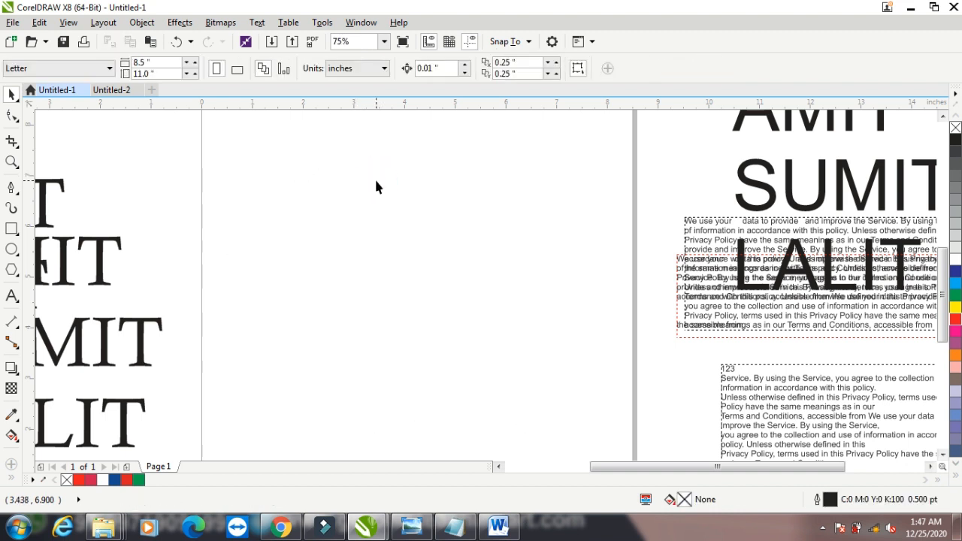
Move the text frame starting with "123" back onto the page and shrink it to about 4.28 by 1.79 inches.
{"action": "left_click_drag", "start_coordinate": [733, 395], "coordinate": [278, 230]}
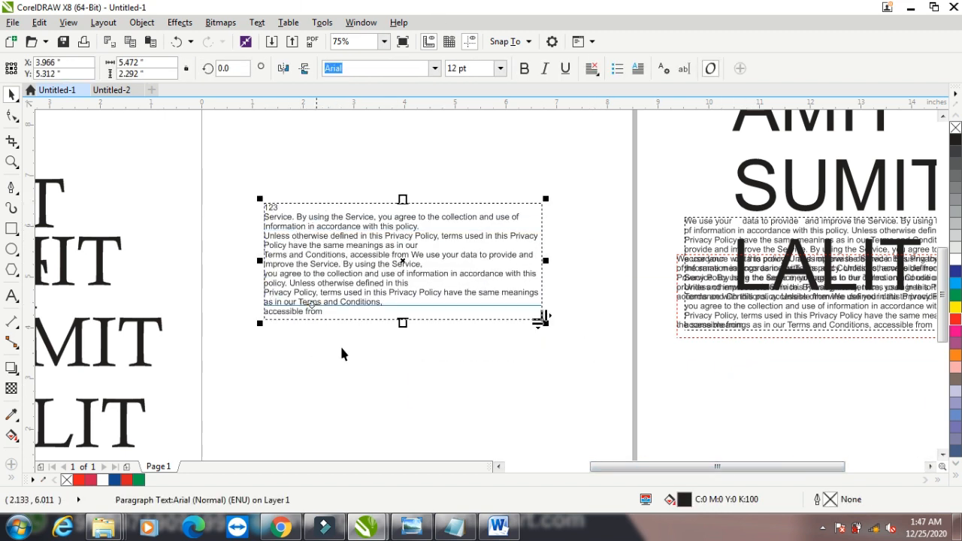
{"action": "left_click_drag", "start_coordinate": [544, 323], "coordinate": [485, 296]}
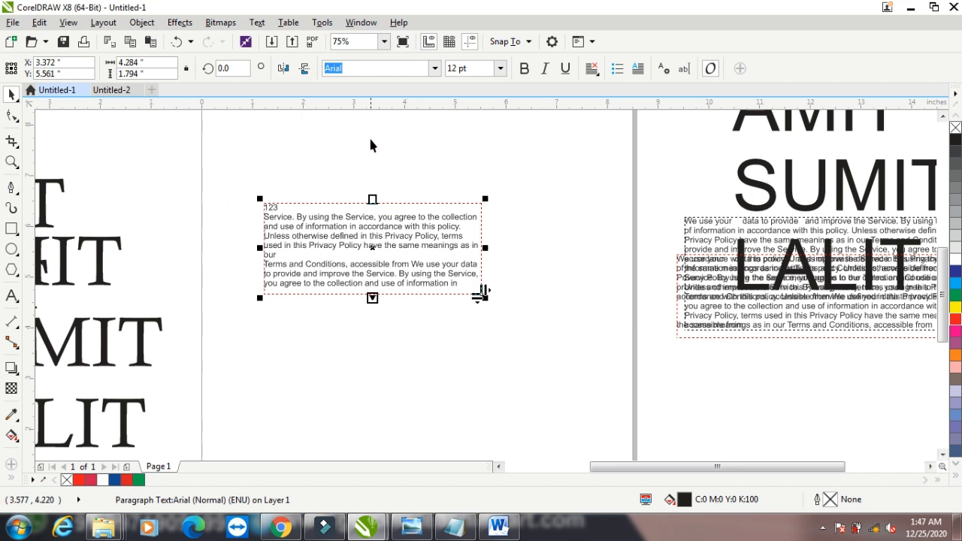
Fit the overflowing "123" paragraph's text to its frame.
{"action": "left_click", "coordinate": [258, 23]}
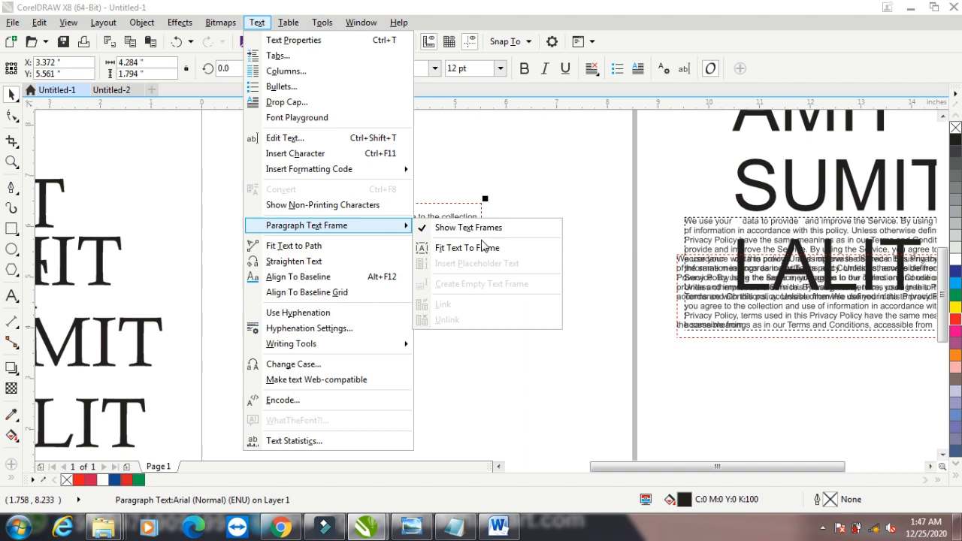
{"action": "left_click", "coordinate": [447, 248]}
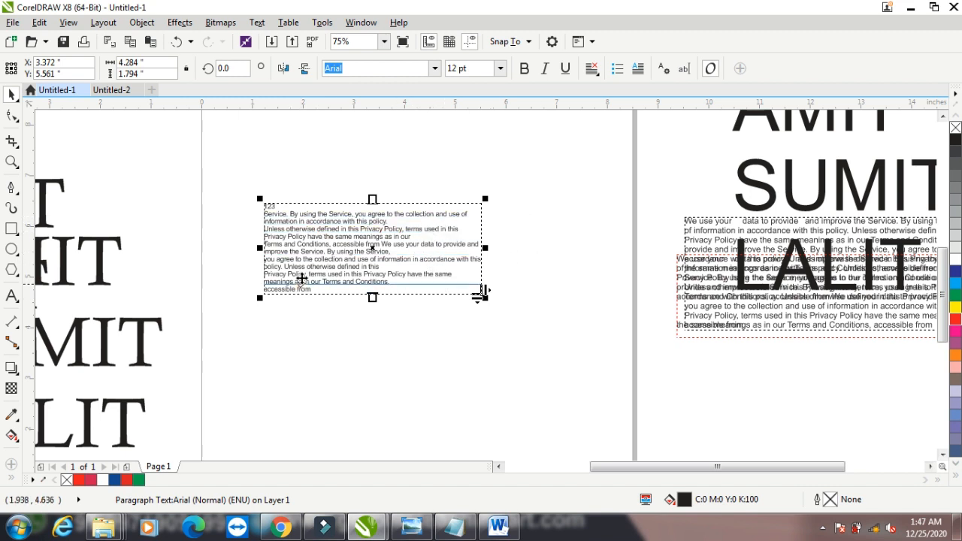
Open the paragraph text frame options containing Show Text Frames for the selected paragraph.
{"action": "left_click", "coordinate": [257, 22]}
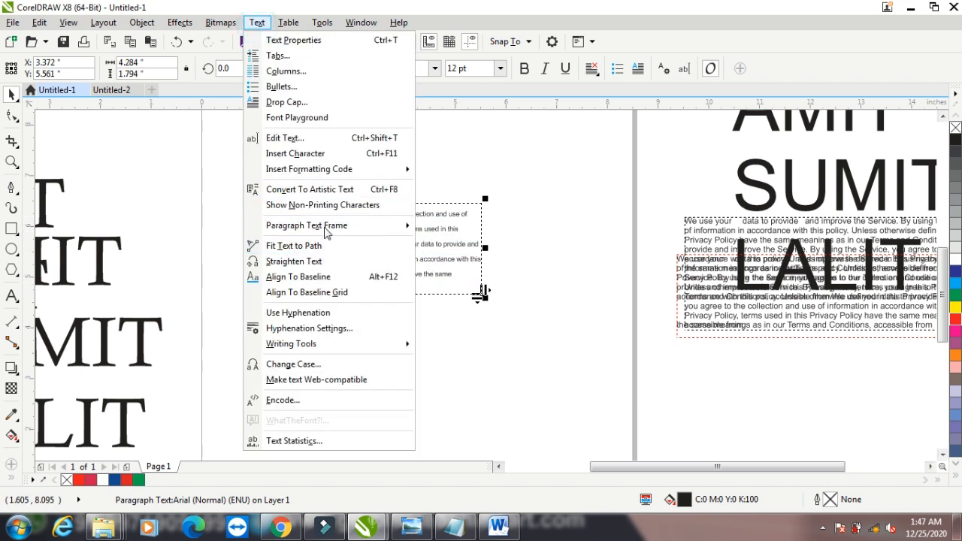
{"action": "mouse_move", "coordinate": [335, 226]}
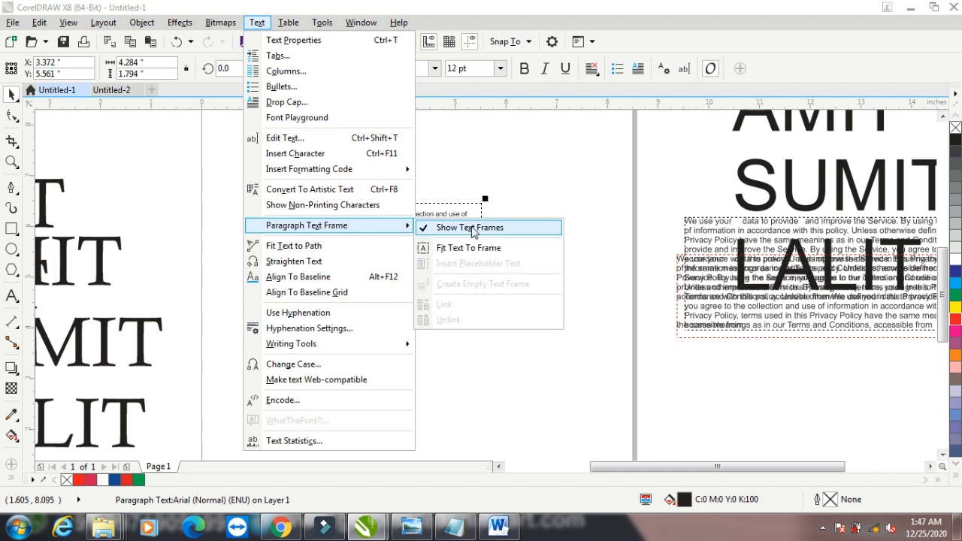